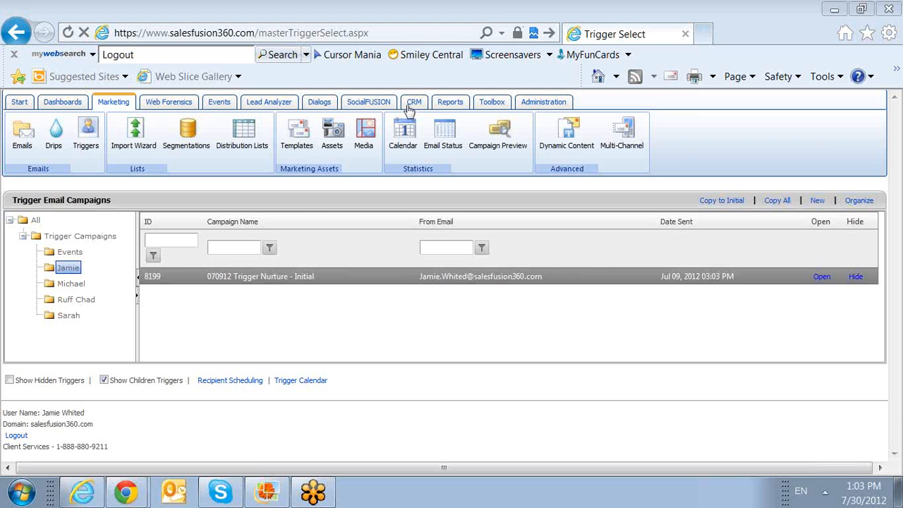
Step: Start a trigger campaign named '073012 Training - Initial' with subject 'Thank you for your interest!'
{"action": "left_click", "coordinate": [817, 202]}
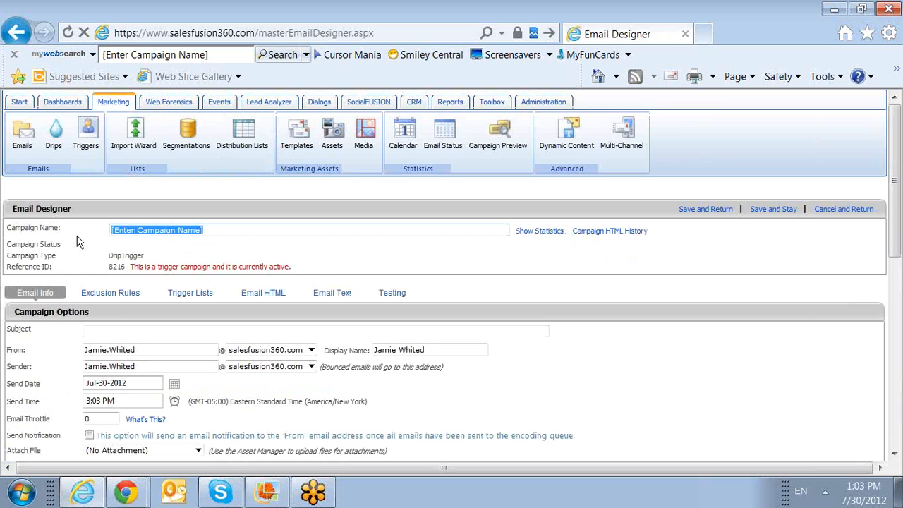
{"action": "type", "text": "073"}
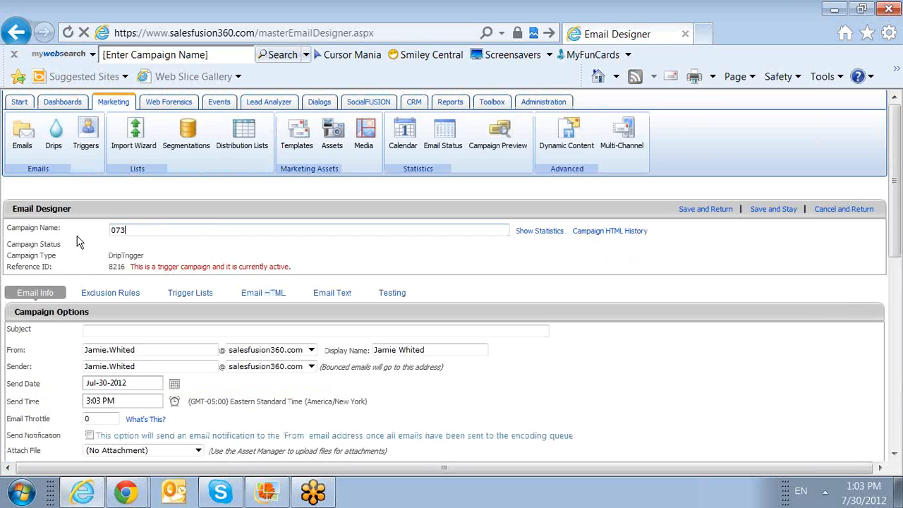
{"action": "type", "text": "012 Training - 1"}
{"action": "type", "text": "nitial"}
{"action": "left_click", "coordinate": [267, 335]}
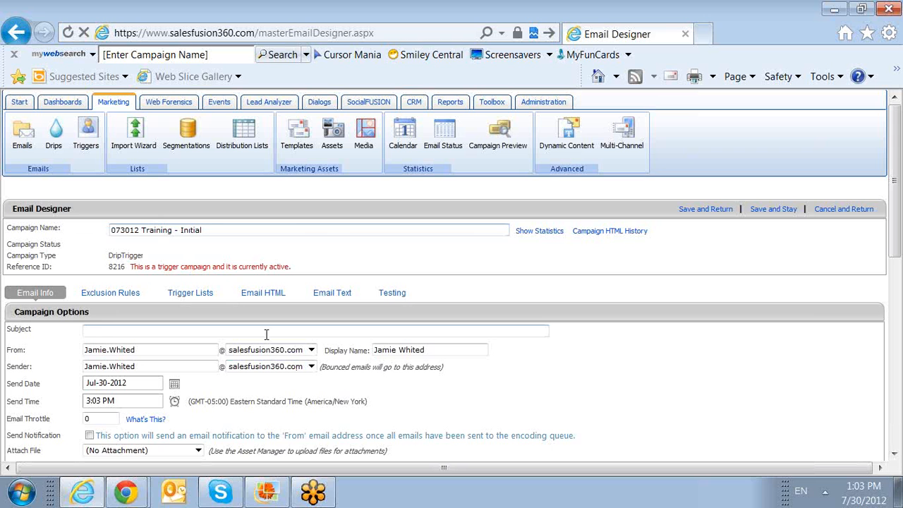
{"action": "type", "text": "Thank you for your interest!"}
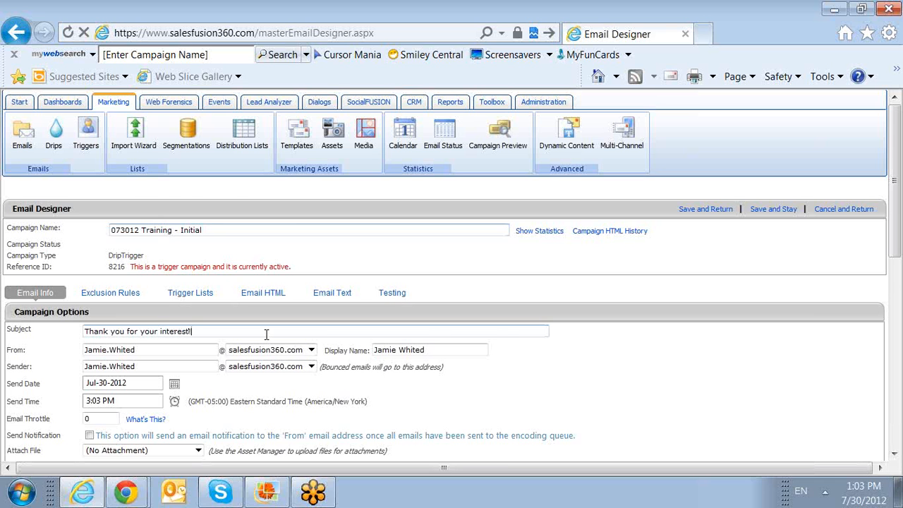
Step: Paste the sender's address name into the sender field
{"action": "scroll", "coordinate": [266, 338], "scroll_direction": "down", "scroll_amount": 1}
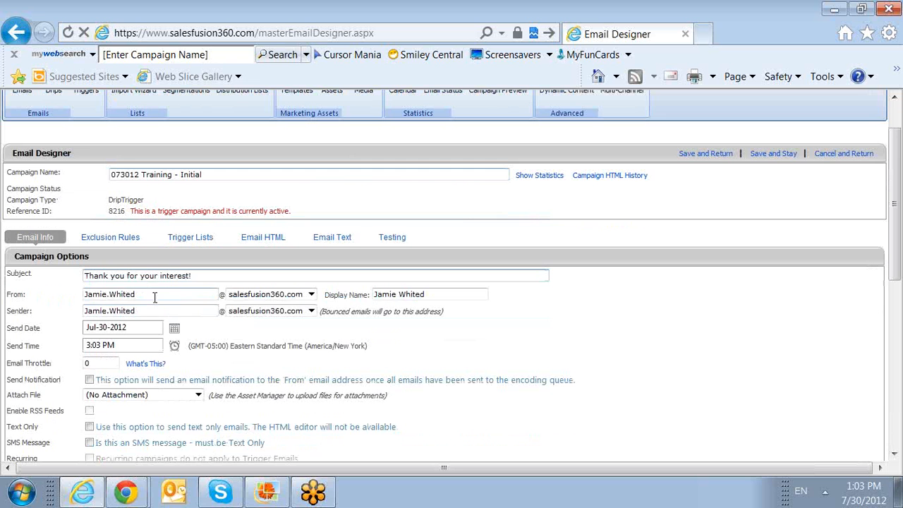
{"action": "left_click_drag", "start_coordinate": [144, 294], "coordinate": [142, 313]}
{"action": "key", "text": "ctrl+c"}
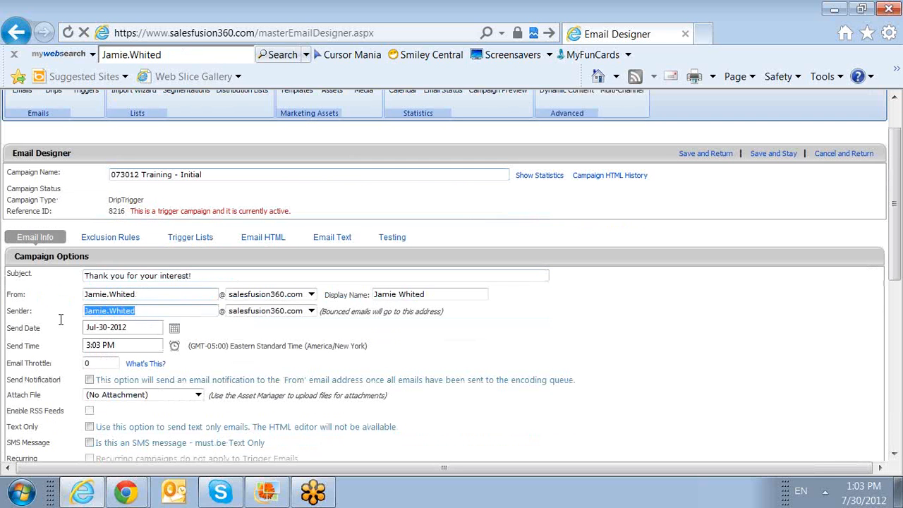
{"action": "left_click", "coordinate": [445, 294]}
{"action": "key", "text": "ctrl+a"}
{"action": "key", "text": "ctrl+v"}
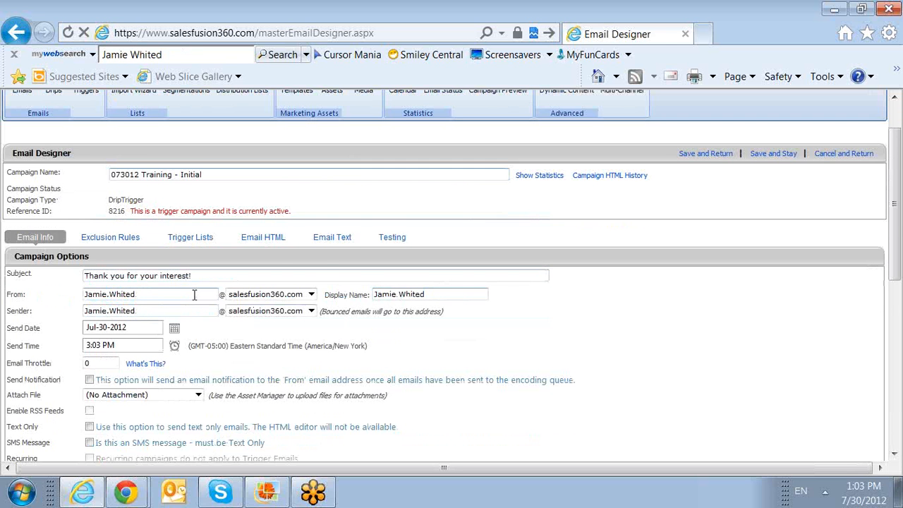
{"action": "scroll", "coordinate": [195, 295], "scroll_direction": "down", "scroll_amount": 1}
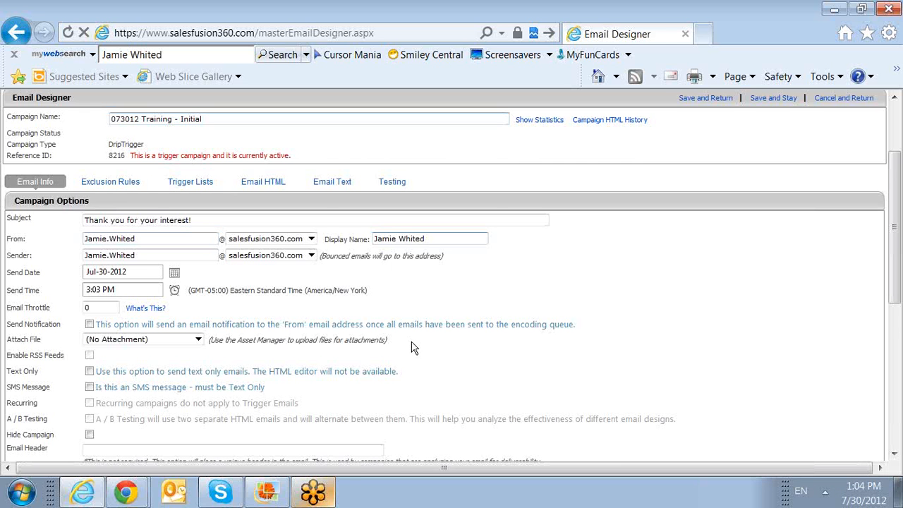
{"action": "scroll", "coordinate": [402, 346], "scroll_direction": "down", "scroll_amount": 2}
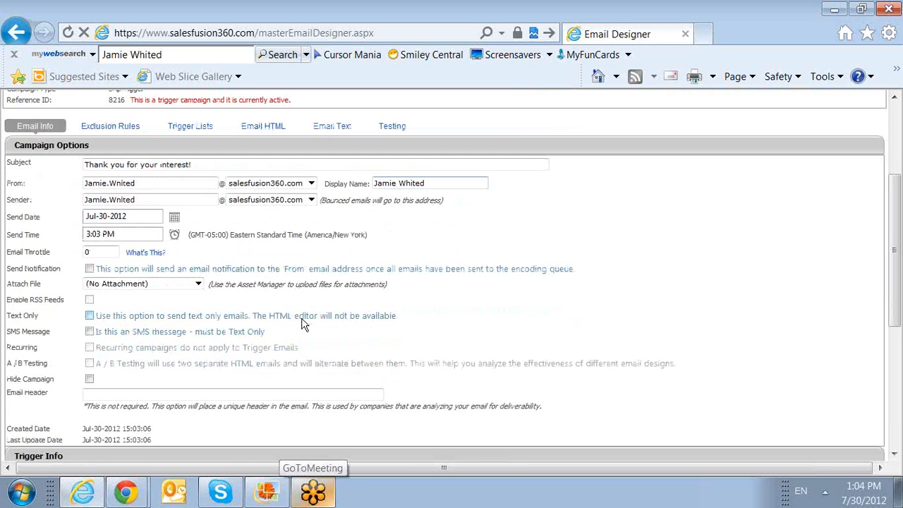
{"action": "scroll", "coordinate": [303, 324], "scroll_direction": "down", "scroll_amount": 2}
{"action": "scroll", "coordinate": [304, 323], "scroll_direction": "down", "scroll_amount": 8}
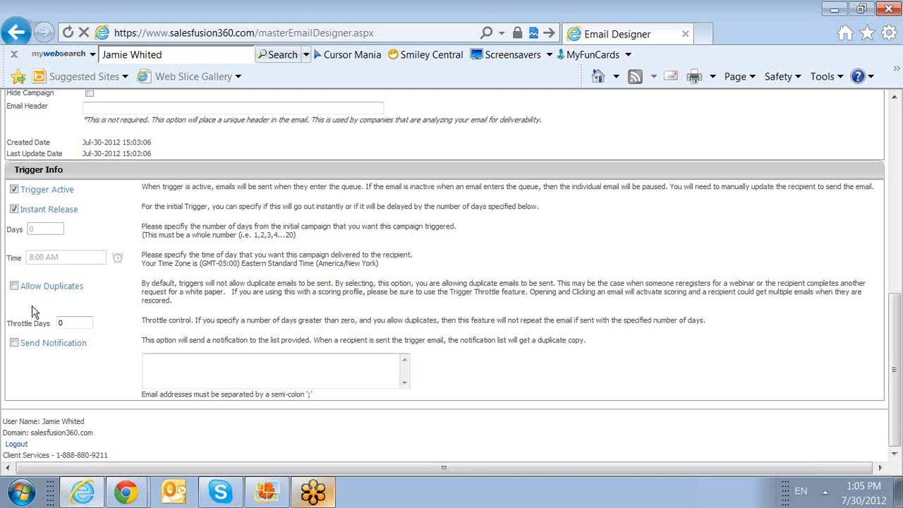
{"action": "scroll", "coordinate": [173, 319], "scroll_direction": "up", "scroll_amount": 3}
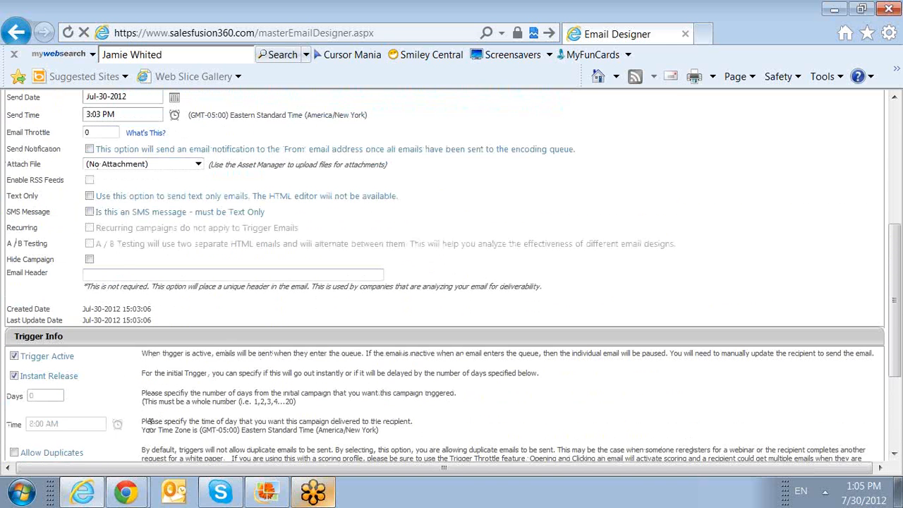
{"action": "scroll", "coordinate": [151, 421], "scroll_direction": "down", "scroll_amount": 3}
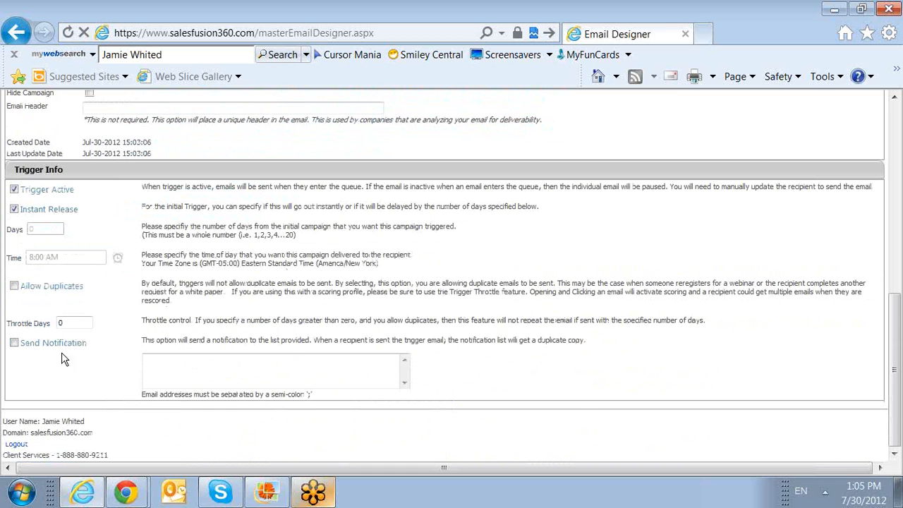
{"action": "left_click", "coordinate": [146, 370]}
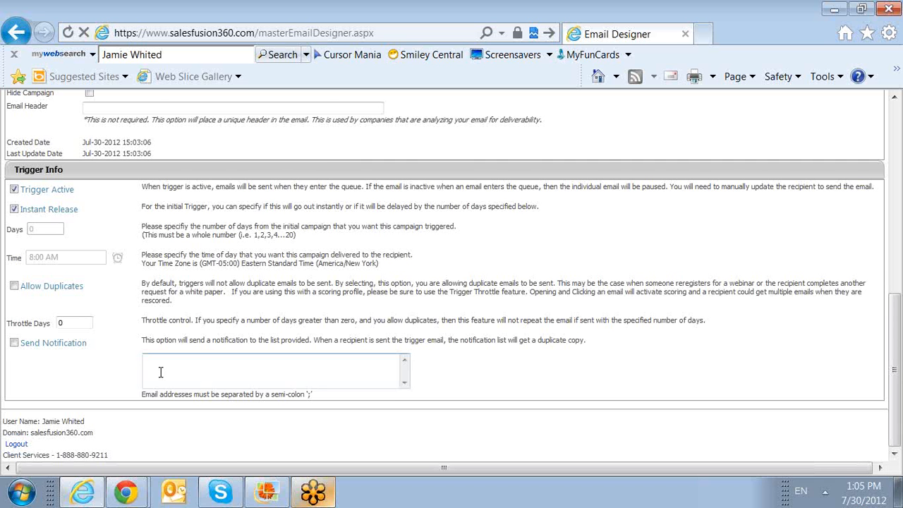
{"action": "scroll", "coordinate": [161, 372], "scroll_direction": "up", "scroll_amount": 5}
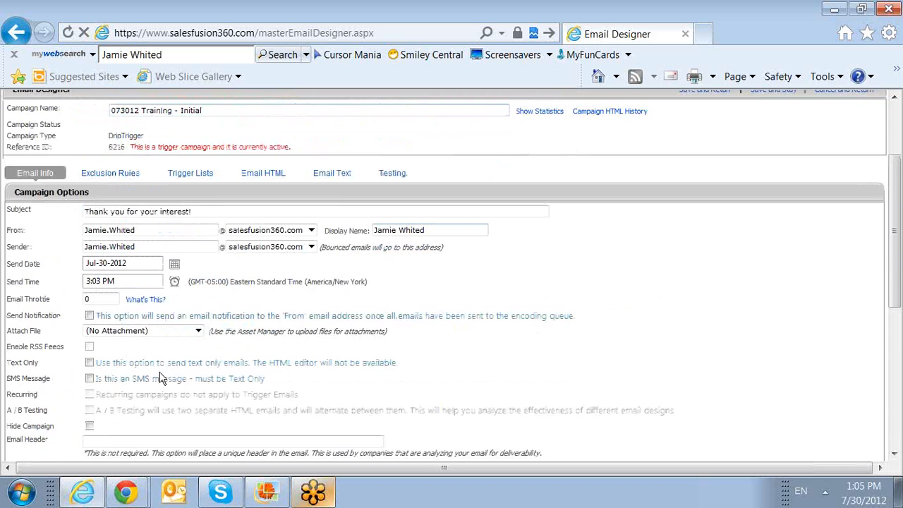
Step: Review the exclusion rules and empty trigger list, then show the blank Email HTML body
{"action": "left_click", "coordinate": [120, 173]}
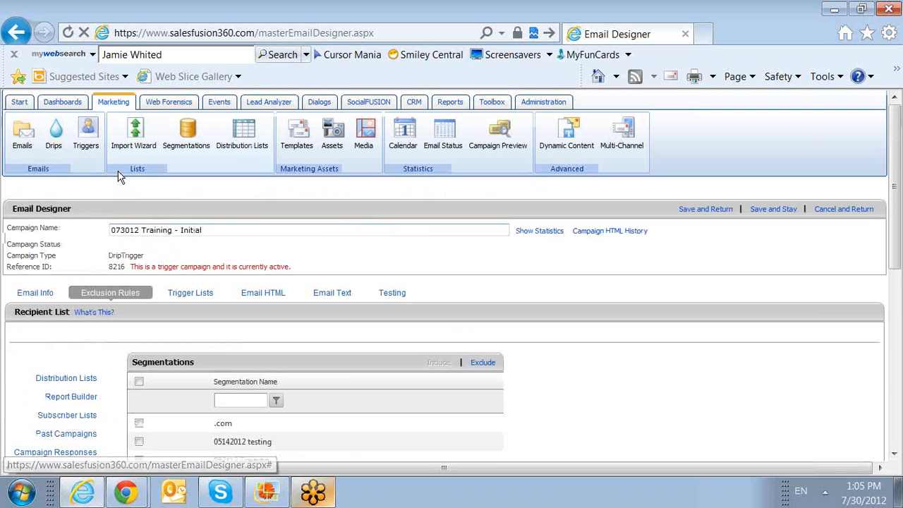
{"action": "scroll", "coordinate": [197, 353], "scroll_direction": "down", "scroll_amount": 1}
{"action": "scroll", "coordinate": [205, 362], "scroll_direction": "down", "scroll_amount": 3}
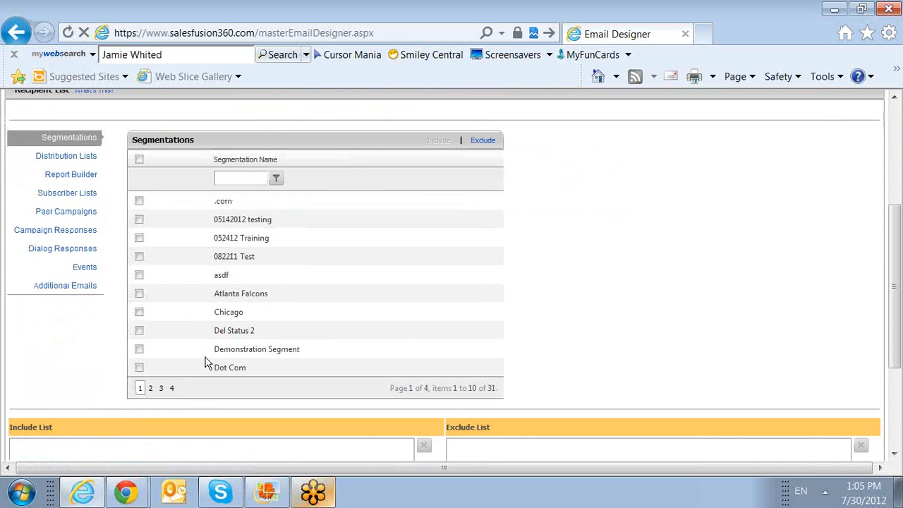
{"action": "scroll", "coordinate": [171, 306], "scroll_direction": "up", "scroll_amount": 2}
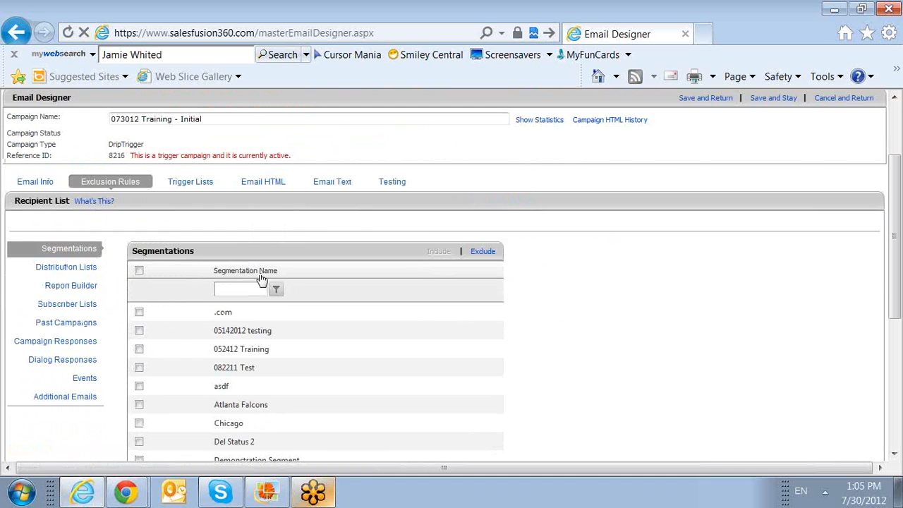
{"action": "left_click", "coordinate": [194, 186]}
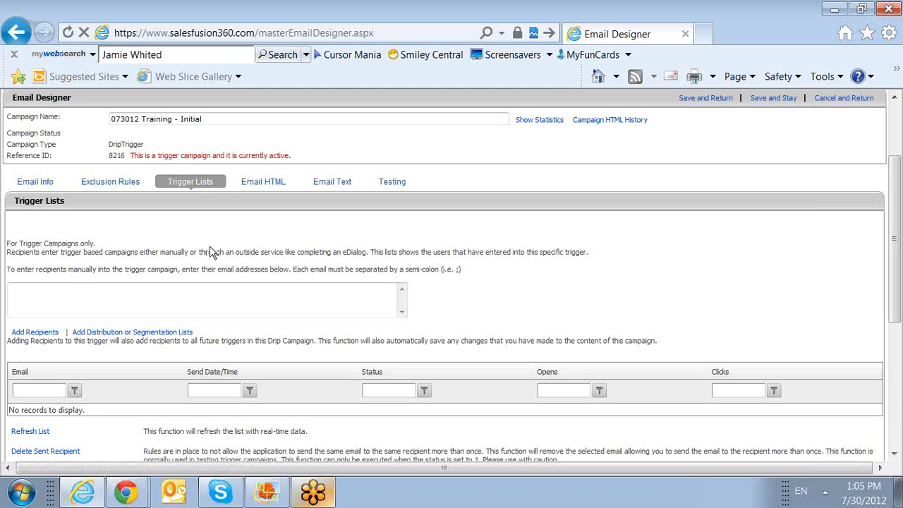
{"action": "scroll", "coordinate": [226, 265], "scroll_direction": "down", "scroll_amount": 3}
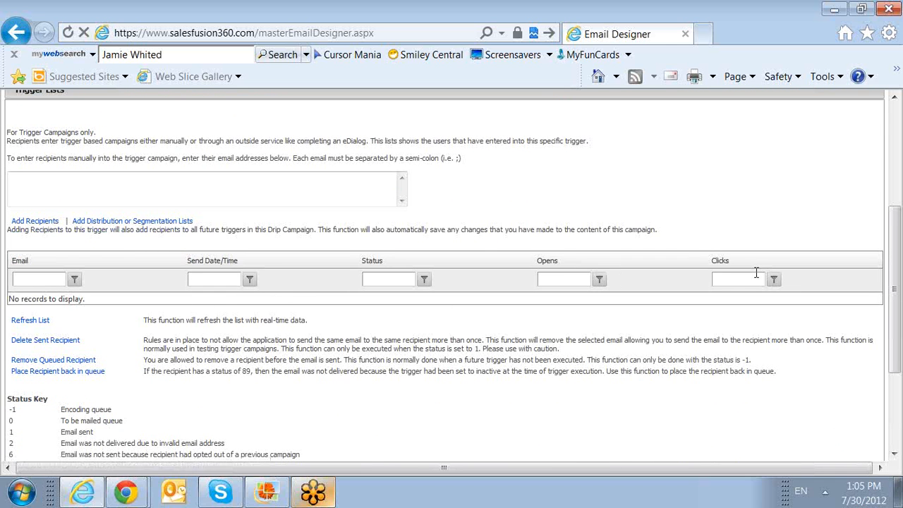
{"action": "scroll", "coordinate": [431, 252], "scroll_direction": "up", "scroll_amount": 1}
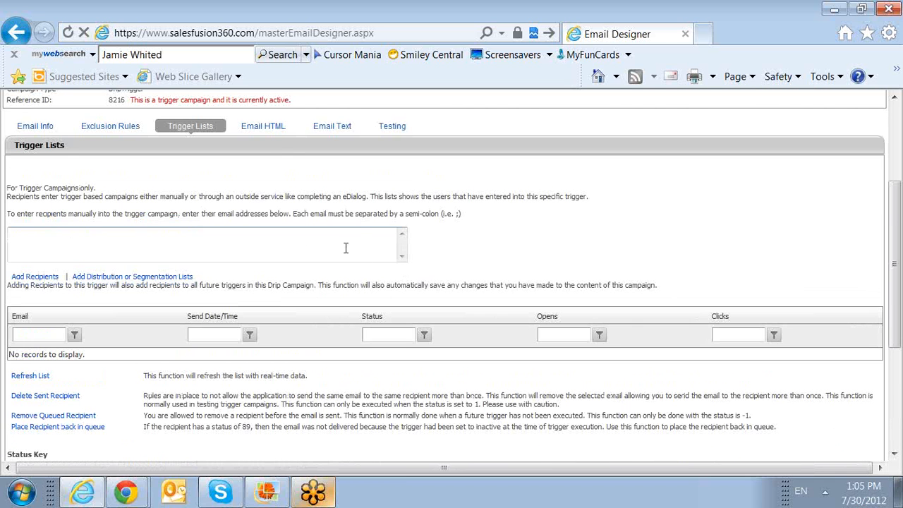
{"action": "left_click", "coordinate": [267, 134]}
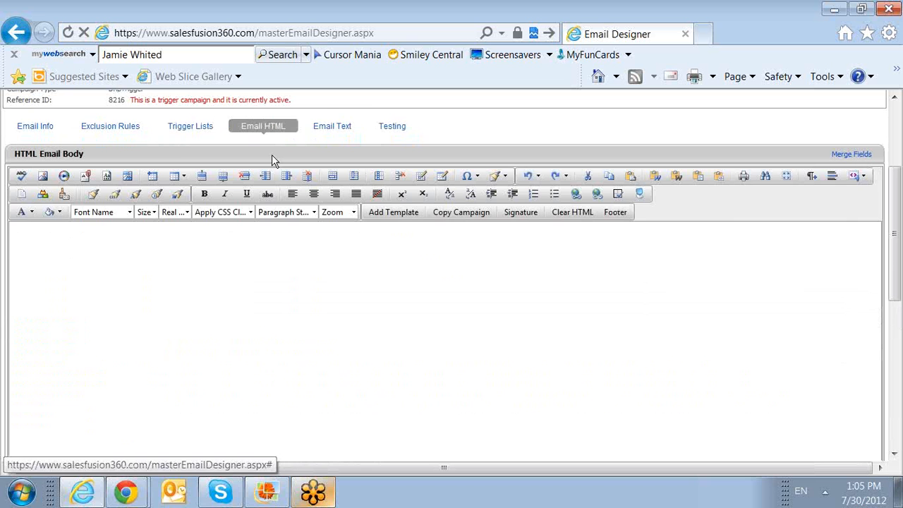
Step: Import the Black Burnt Announcement template into the email's HTML body
{"action": "left_click", "coordinate": [394, 213]}
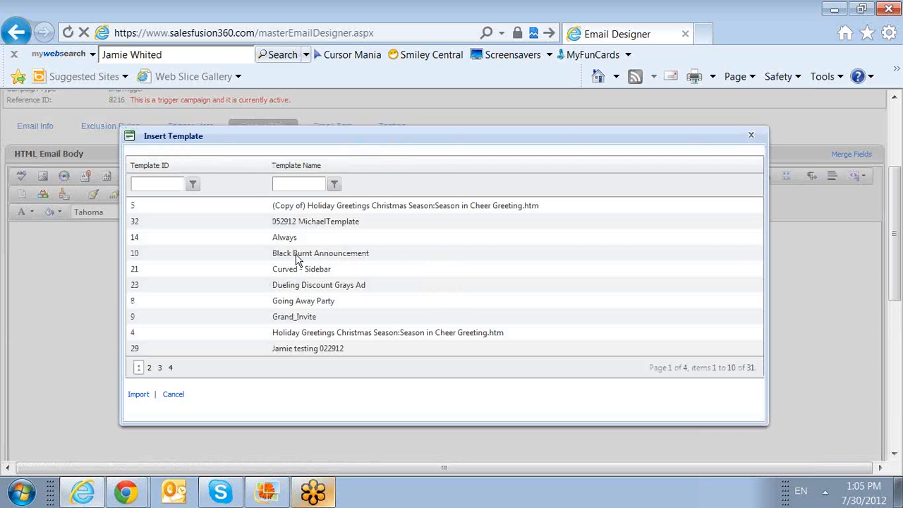
{"action": "left_click", "coordinate": [134, 253]}
{"action": "left_click", "coordinate": [138, 394]}
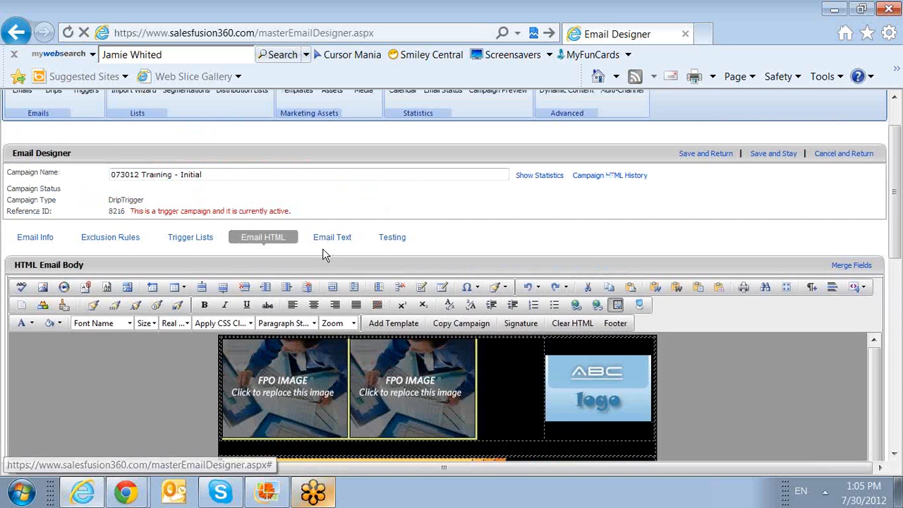
Step: Generate the plain-text email body by converting the HTML version
{"action": "left_click", "coordinate": [328, 236]}
{"action": "scroll", "coordinate": [303, 322], "scroll_direction": "down", "scroll_amount": 2}
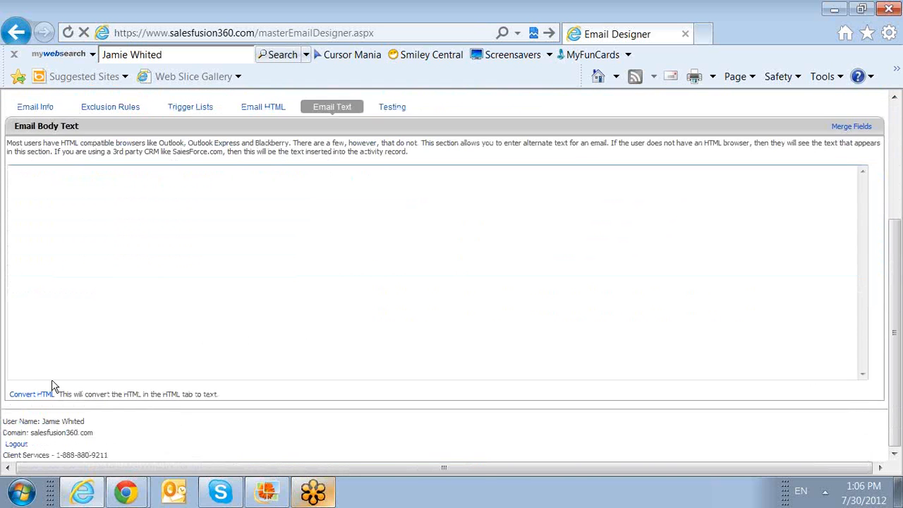
{"action": "left_click", "coordinate": [41, 396]}
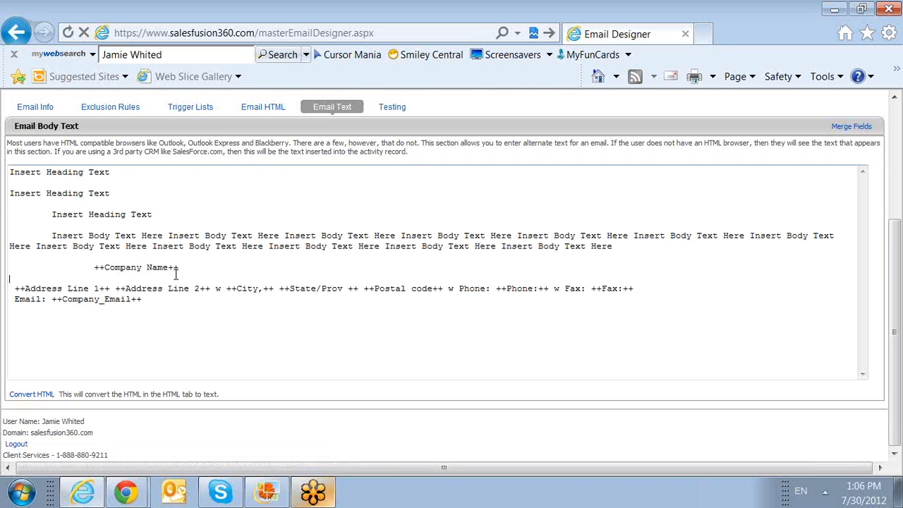
{"action": "scroll", "coordinate": [175, 275], "scroll_direction": "up", "scroll_amount": 2}
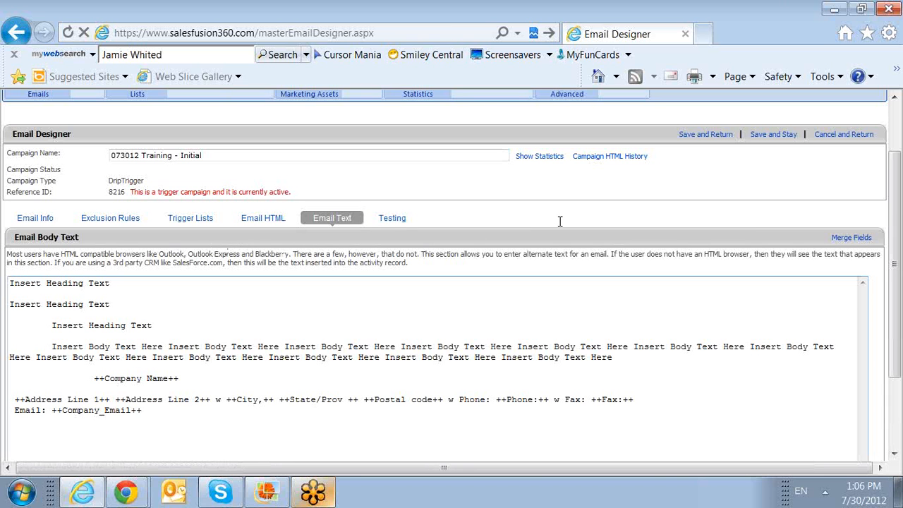
{"action": "left_click", "coordinate": [697, 136]}
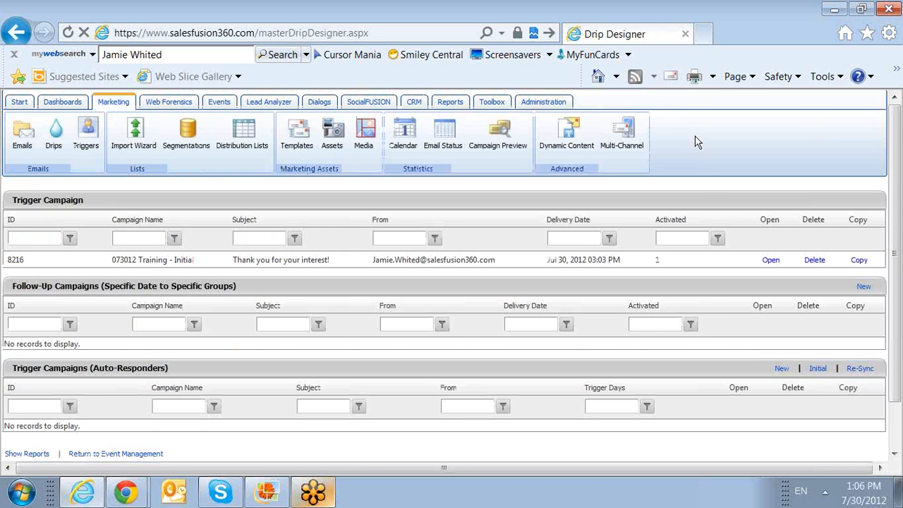
{"action": "scroll", "coordinate": [688, 261], "scroll_direction": "down", "scroll_amount": 1}
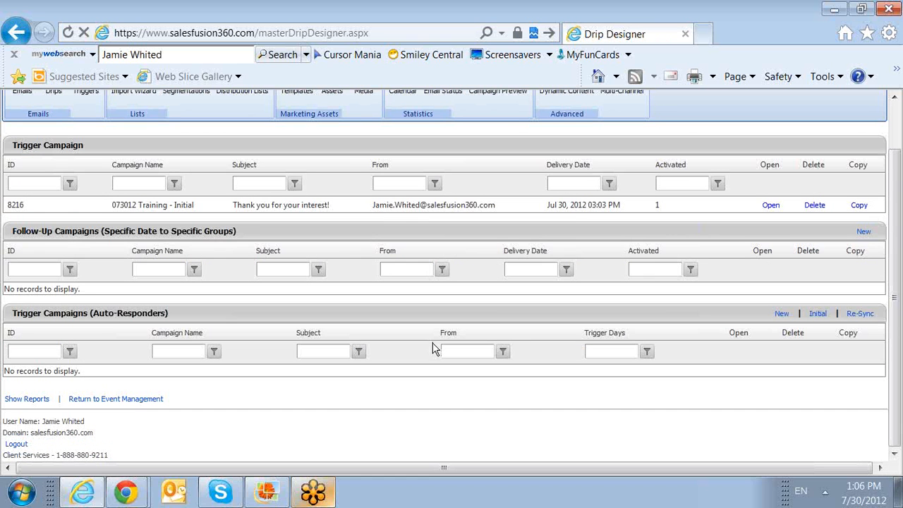
{"action": "left_click", "coordinate": [647, 207]}
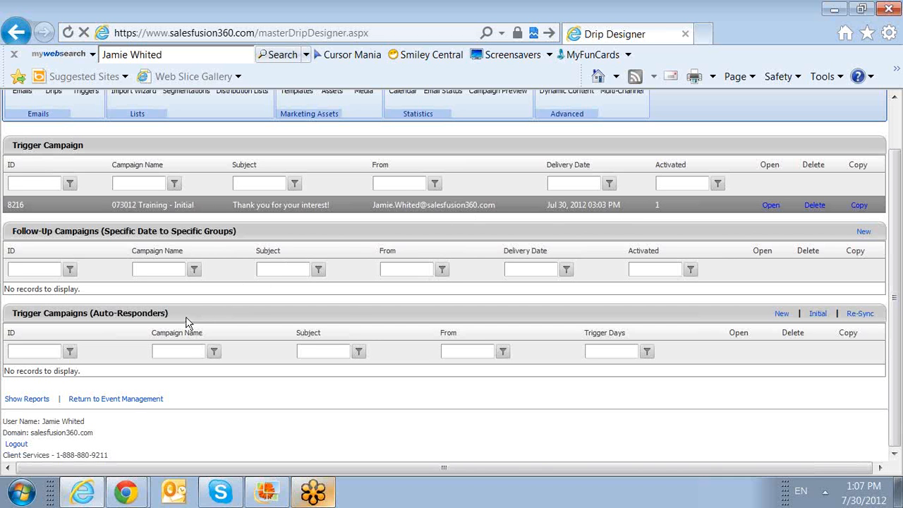
{"action": "double_click", "coordinate": [163, 318]}
{"action": "left_click_drag", "start_coordinate": [162, 317], "coordinate": [23, 320]}
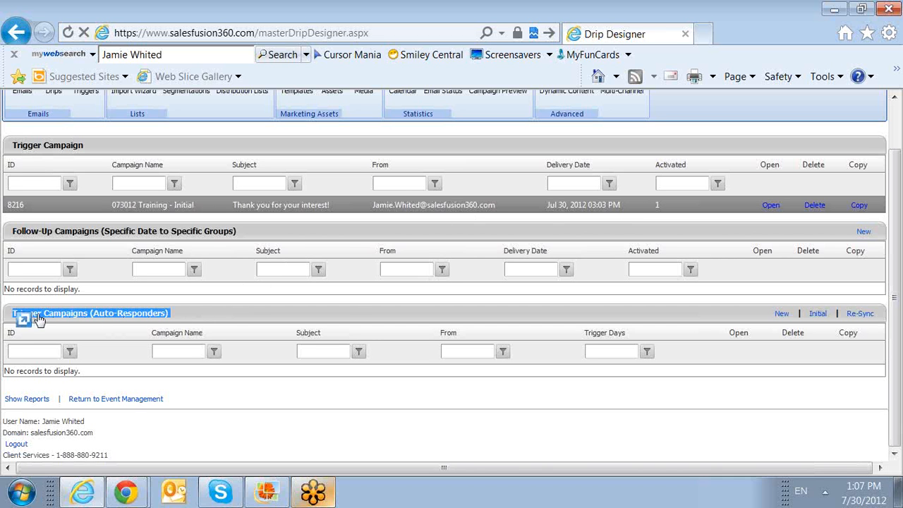
{"action": "left_click", "coordinate": [175, 321]}
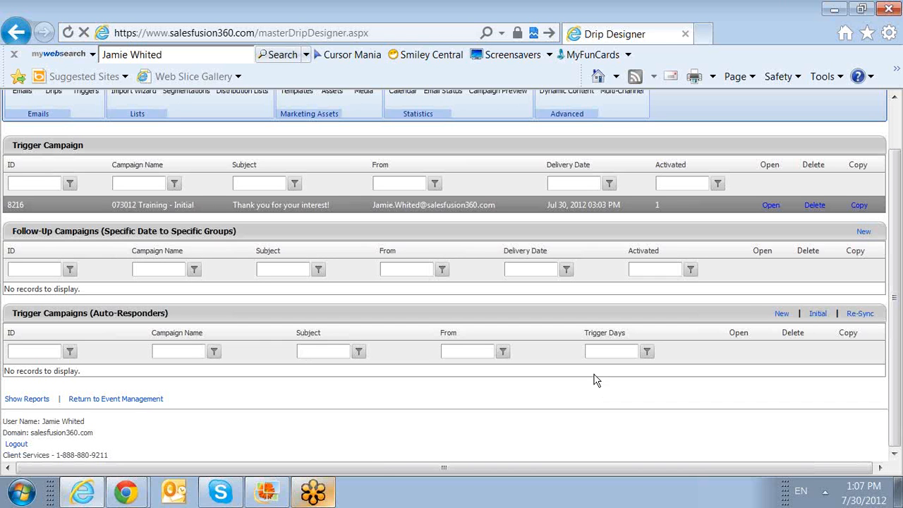
Step: Create a new auto-responder trigger campaign named '073012 Training - Followup 1'
{"action": "left_click", "coordinate": [780, 315]}
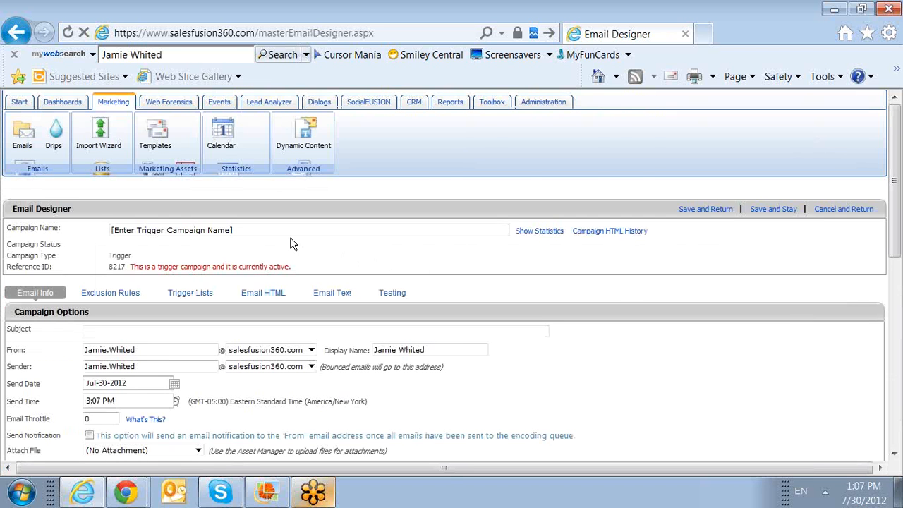
{"action": "left_click", "coordinate": [267, 226]}
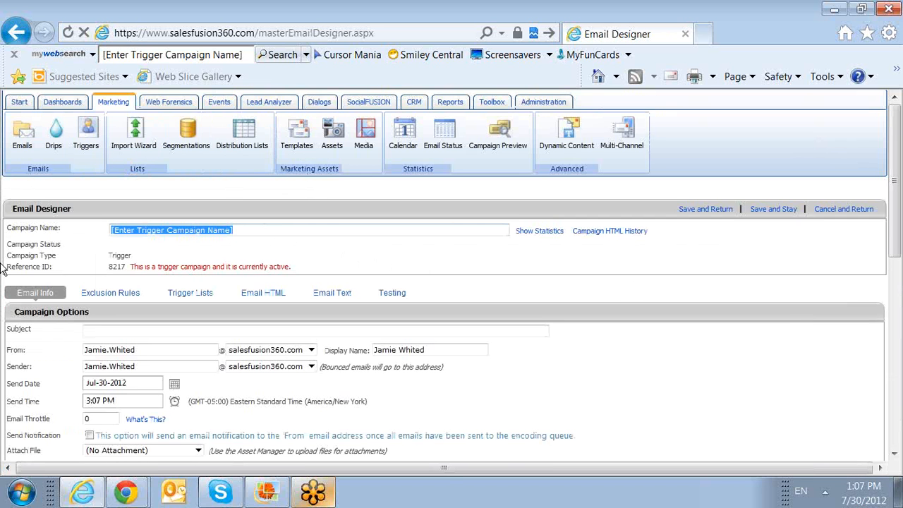
{"action": "type", "text": "0"}
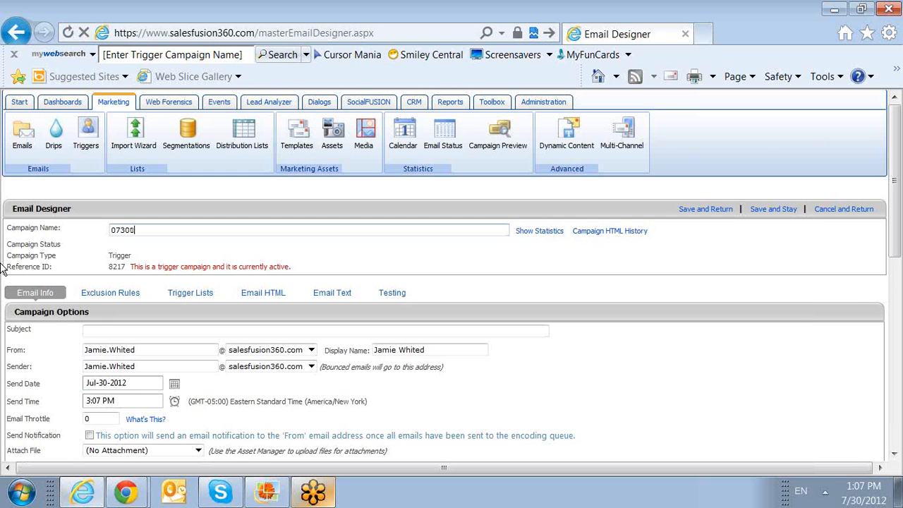
{"action": "key", "text": "BackSpace"}
{"action": "type", "text": "12 Training, - Followup 1"}
Step: Copy the campaign name into the Subject field as '073012 Training - Followup 1'
{"action": "left_click_drag", "start_coordinate": [69, 230], "coordinate": [40, 227]}
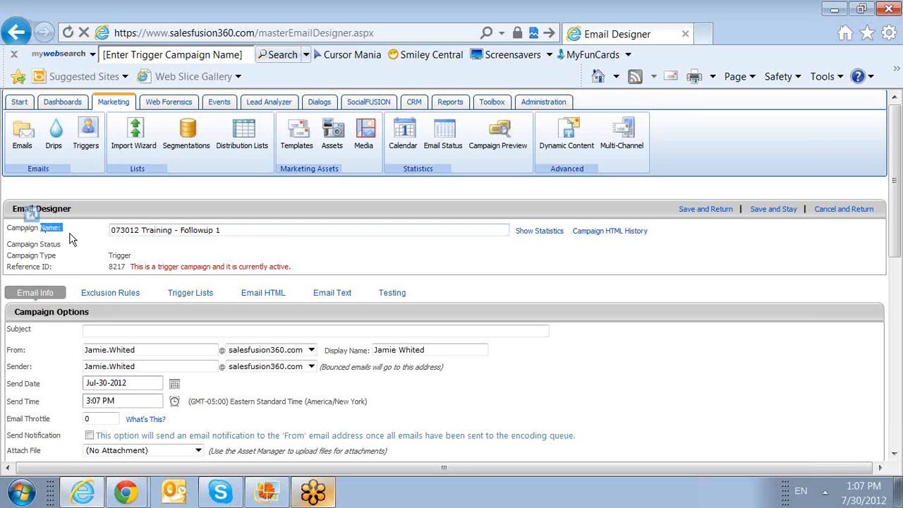
{"action": "left_click_drag", "start_coordinate": [225, 231], "coordinate": [65, 232]}
{"action": "key", "text": "ctrl+c"}
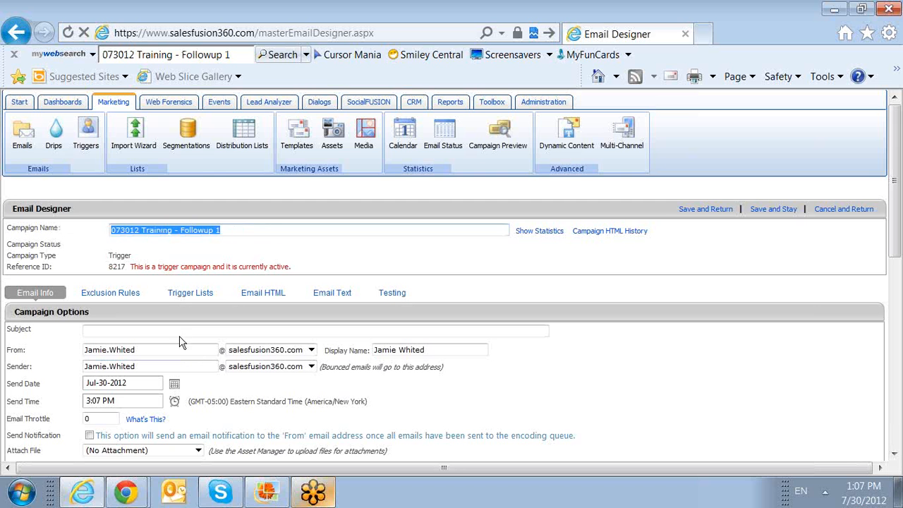
{"action": "left_click", "coordinate": [177, 333]}
{"action": "key", "text": "ctrl+v"}
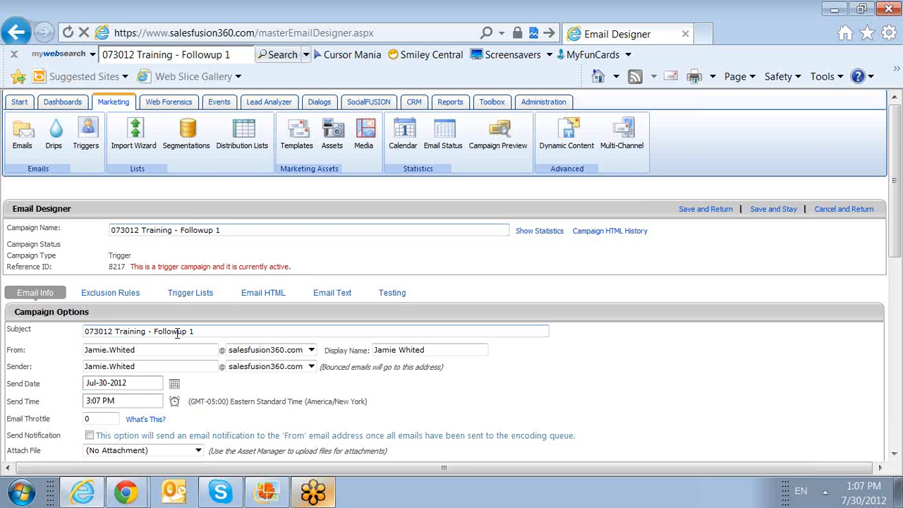
{"action": "scroll", "coordinate": [176, 332], "scroll_direction": "down", "scroll_amount": 3}
{"action": "scroll", "coordinate": [176, 332], "scroll_direction": "down", "scroll_amount": 3}
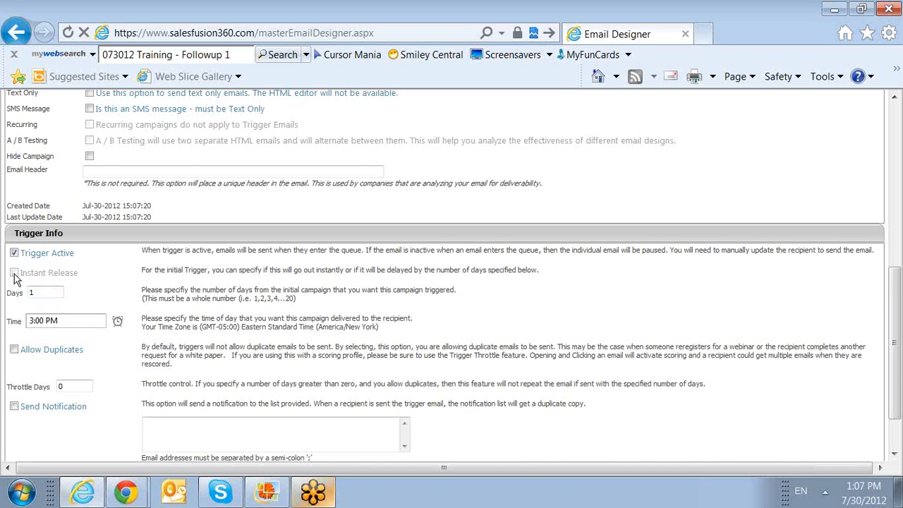
Step: Change the Trigger Info delay to 3 days and the delivery time to 2:00 PM
{"action": "left_click_drag", "start_coordinate": [40, 292], "coordinate": [3, 306]}
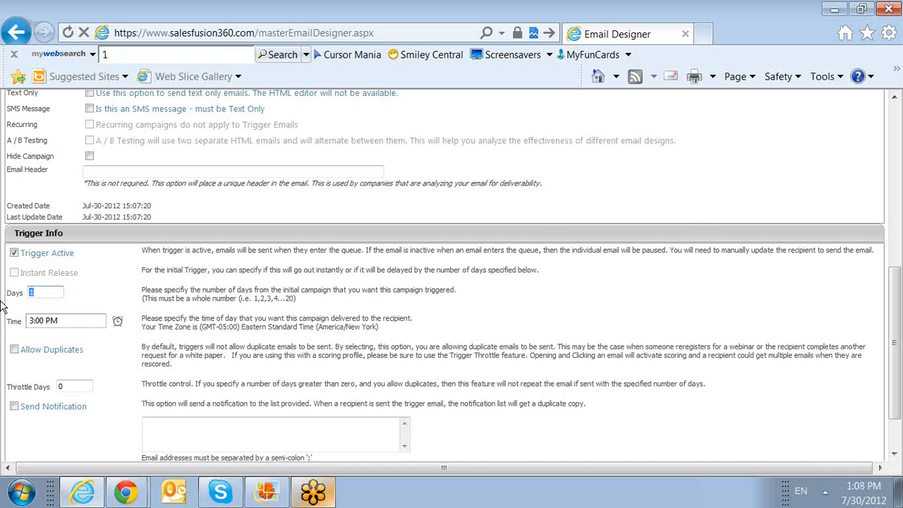
{"action": "type", "text": "3"}
{"action": "left_click", "coordinate": [118, 321]}
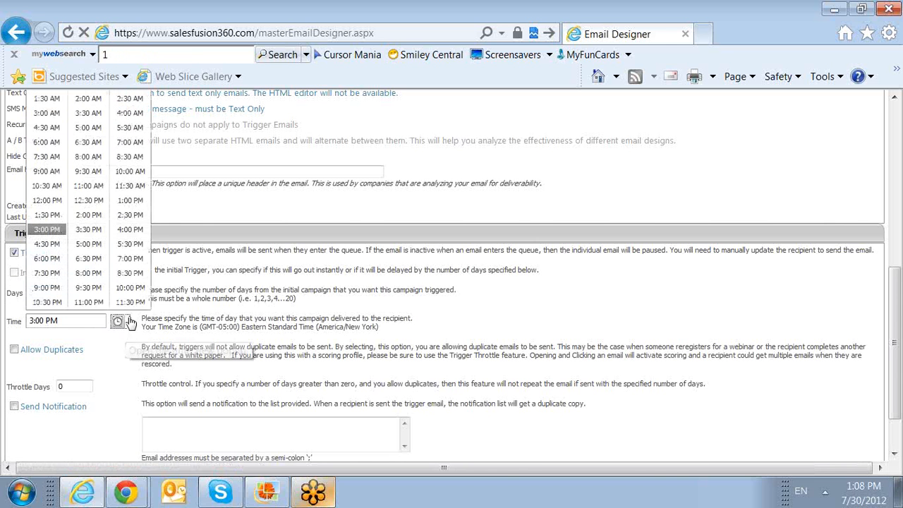
{"action": "left_click", "coordinate": [88, 214]}
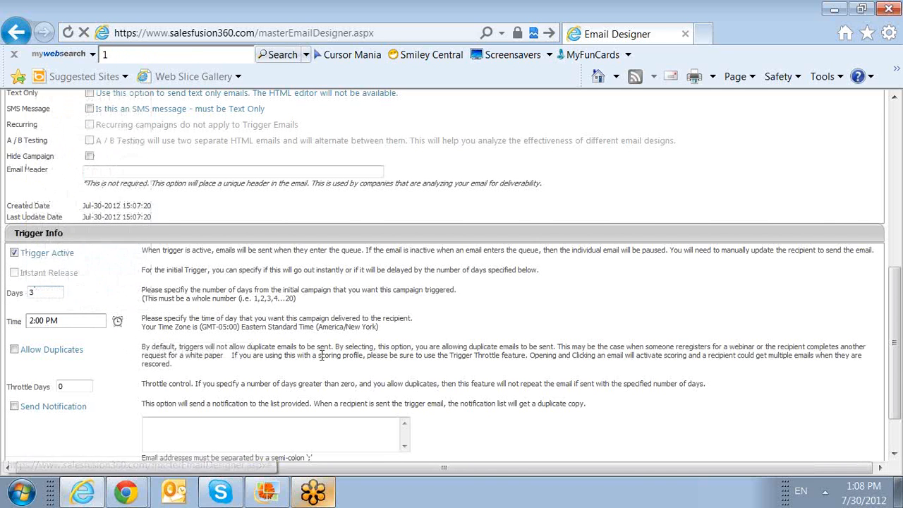
{"action": "scroll", "coordinate": [322, 355], "scroll_direction": "up", "scroll_amount": 5}
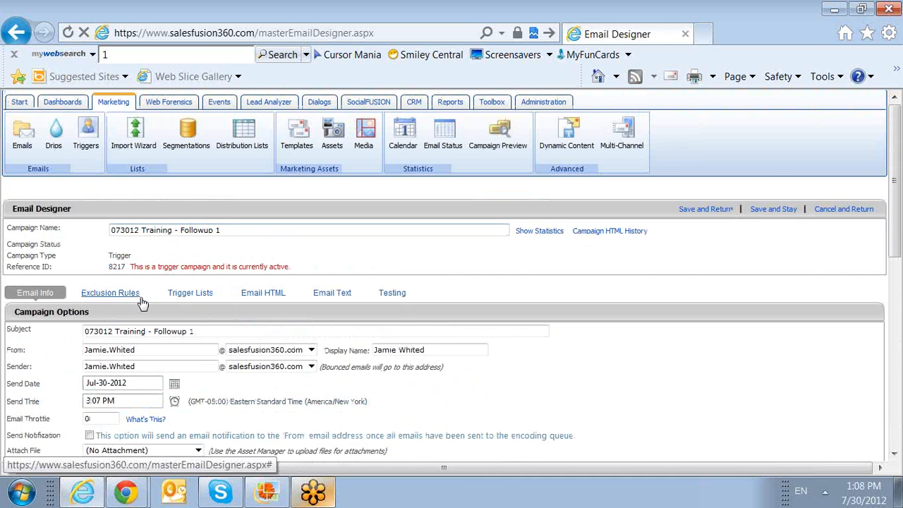
Step: Import the Black Burnt Announcement template into Followup 1's HTML body, then save and return
{"action": "left_click", "coordinate": [252, 295]}
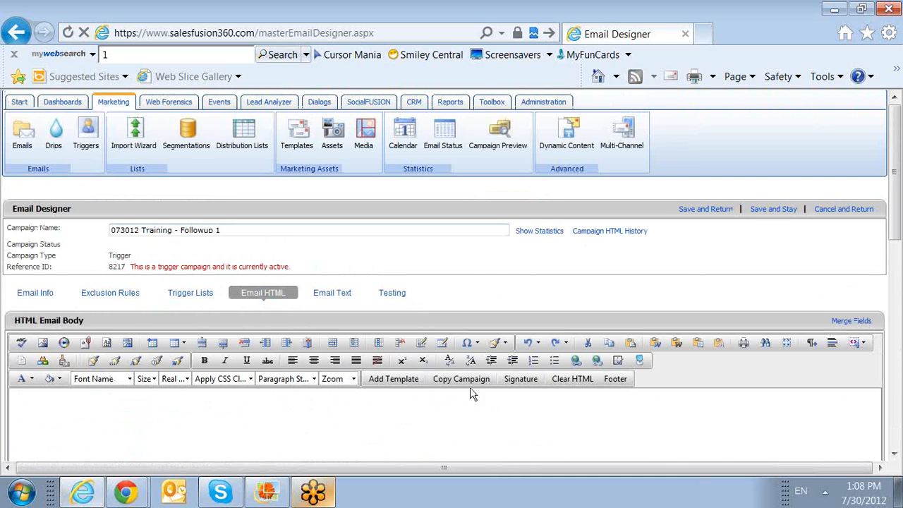
{"action": "left_click", "coordinate": [413, 386]}
{"action": "left_click", "coordinate": [324, 248]}
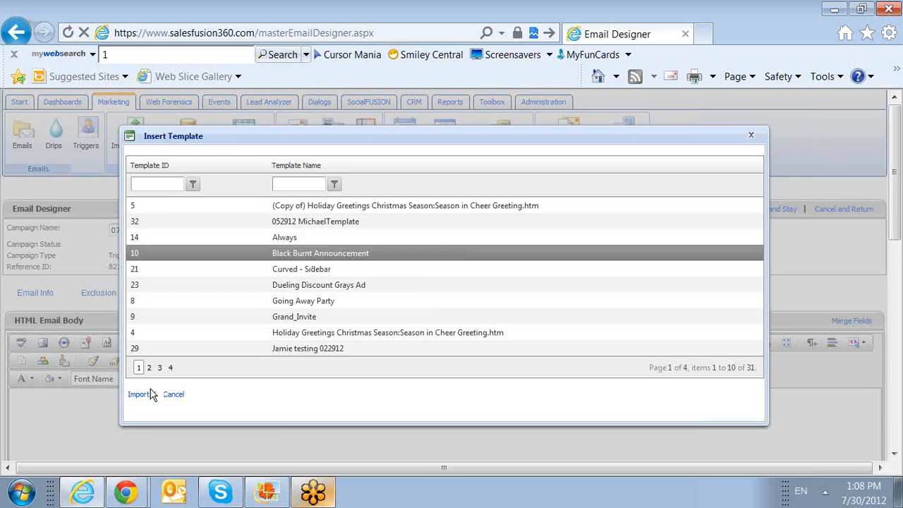
{"action": "left_click", "coordinate": [147, 395]}
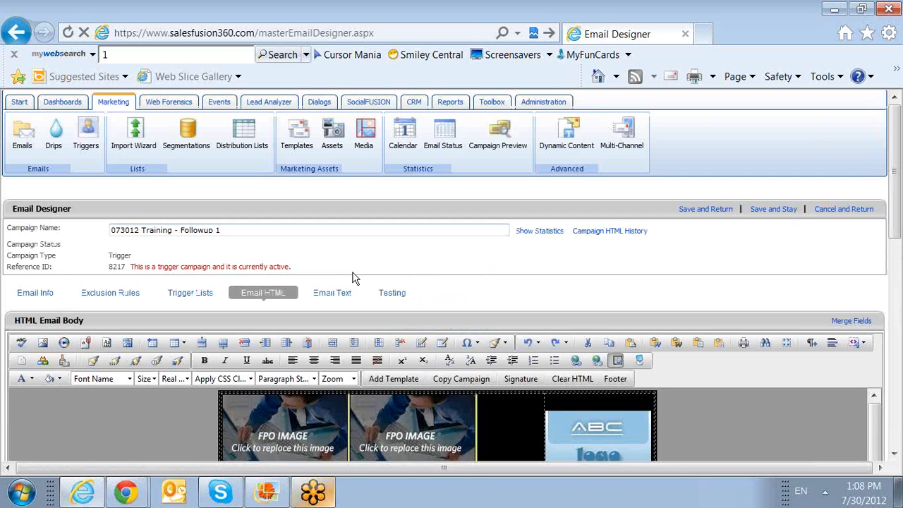
{"action": "left_click", "coordinate": [721, 214]}
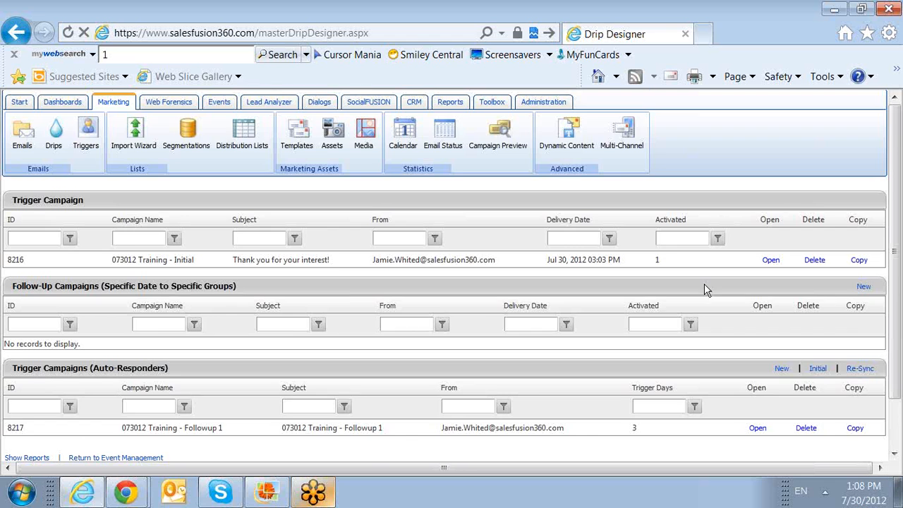
{"action": "scroll", "coordinate": [704, 286], "scroll_direction": "down", "scroll_amount": 2}
{"action": "scroll", "coordinate": [661, 310], "scroll_direction": "down", "scroll_amount": 1}
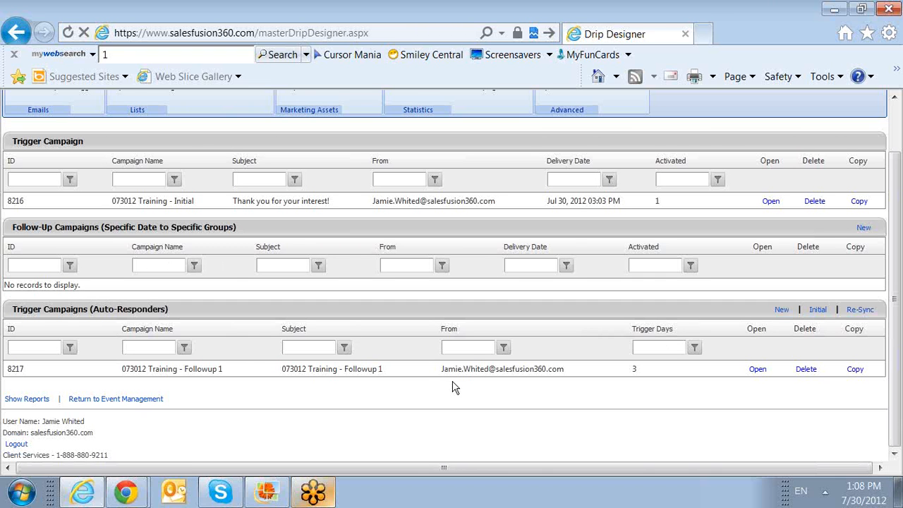
{"action": "left_click", "coordinate": [657, 373]}
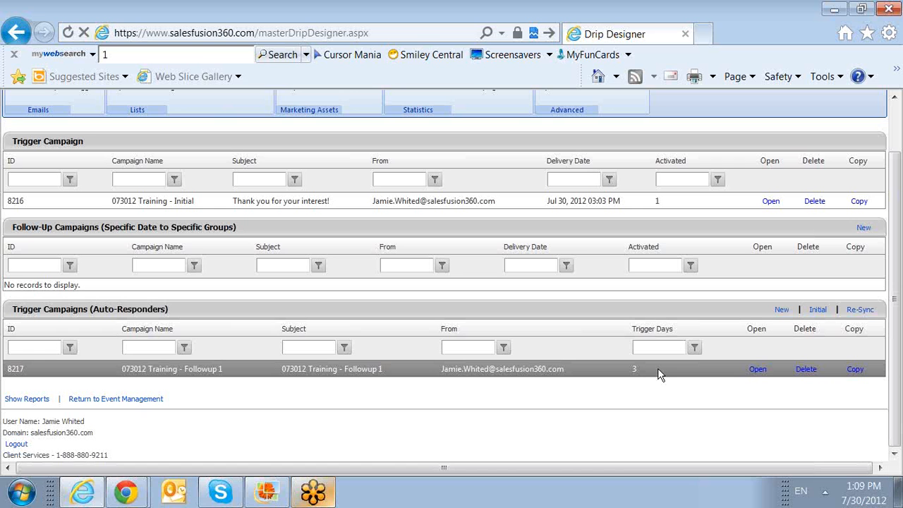
Step: Create another auto-responder trigger campaign named '073012 Training - Followup 2'
{"action": "left_click", "coordinate": [781, 312]}
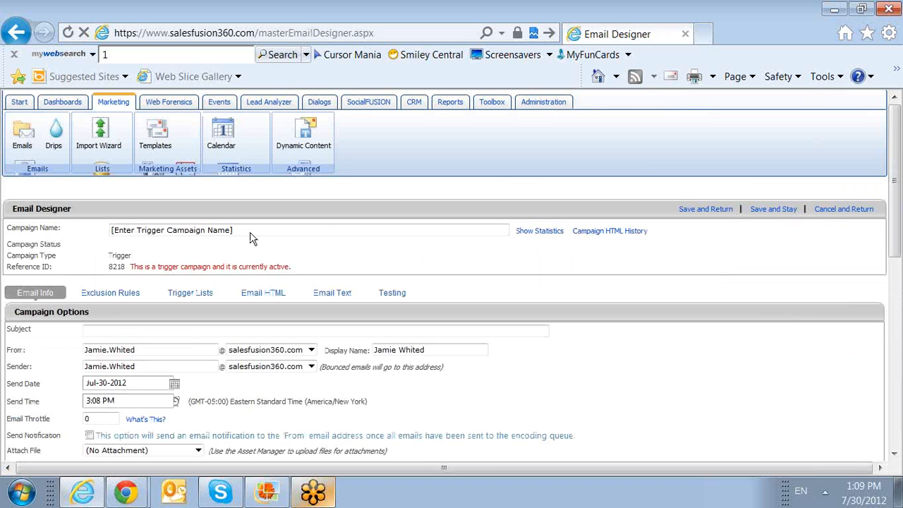
{"action": "left_click_drag", "start_coordinate": [250, 229], "coordinate": [25, 243]}
{"action": "type", "text": "073012 Training - Followup"}
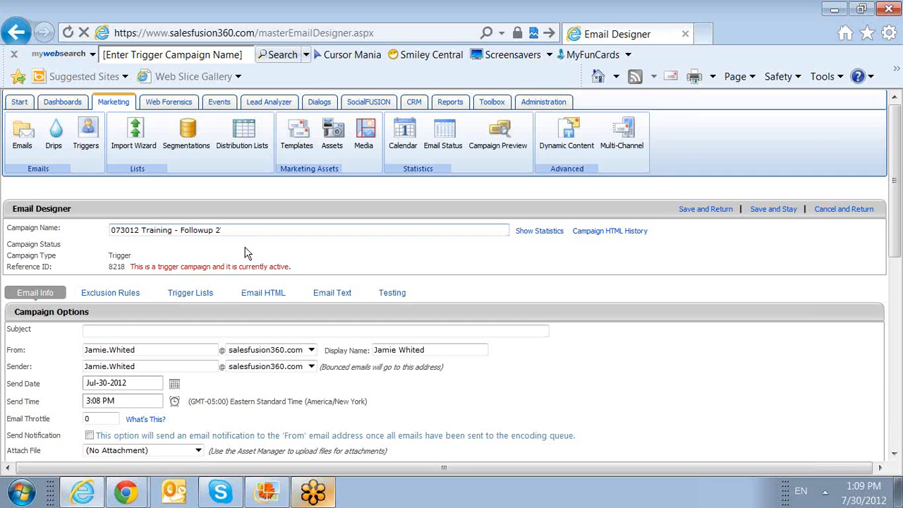
Step: Copy the campaign name into the Subject field as its subject
{"action": "left_click_drag", "start_coordinate": [239, 234], "coordinate": [63, 239]}
{"action": "key", "text": "ctrl+c"}
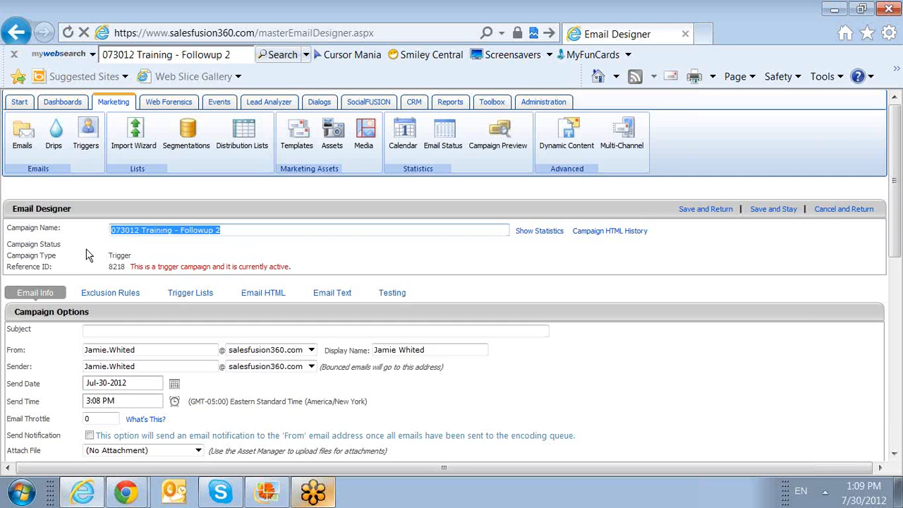
{"action": "left_click", "coordinate": [235, 231]}
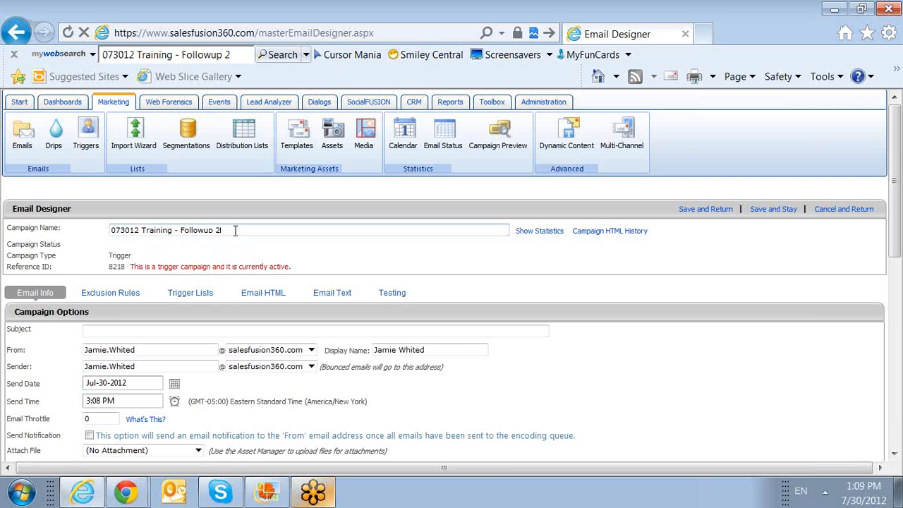
{"action": "type", "text": "!"}
{"action": "left_click", "coordinate": [149, 331]}
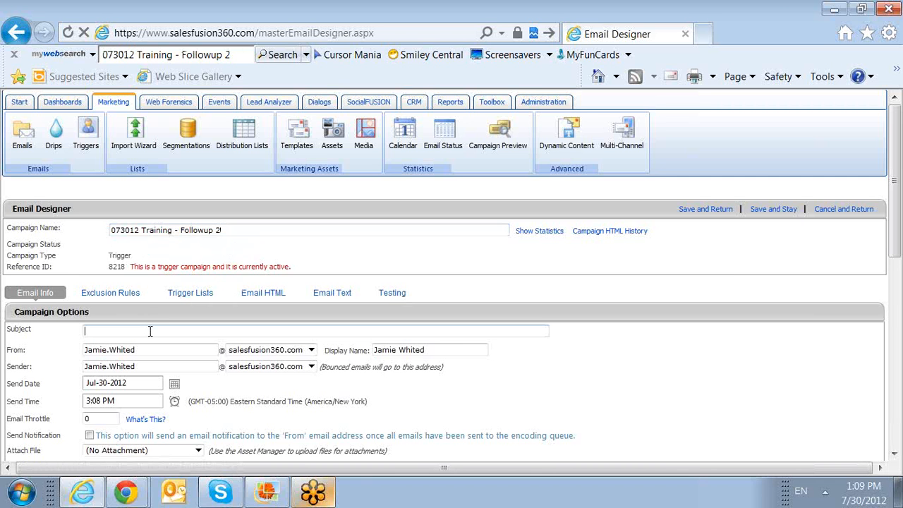
{"action": "key", "text": "ctrl+v"}
{"action": "scroll", "coordinate": [144, 330], "scroll_direction": "down", "scroll_amount": 8}
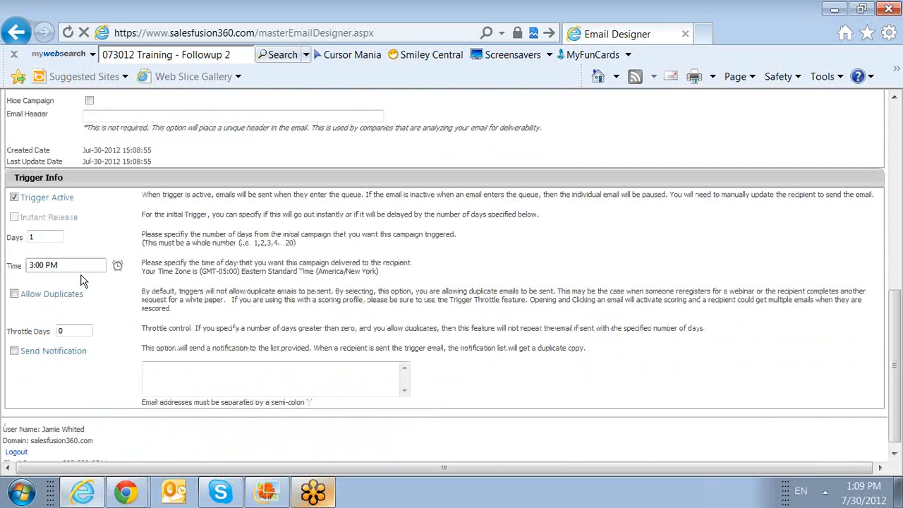
Step: Set Followup 2's trigger delay to 6 days and its delivery time to 1:00 PM
{"action": "double_click", "coordinate": [65, 331]}
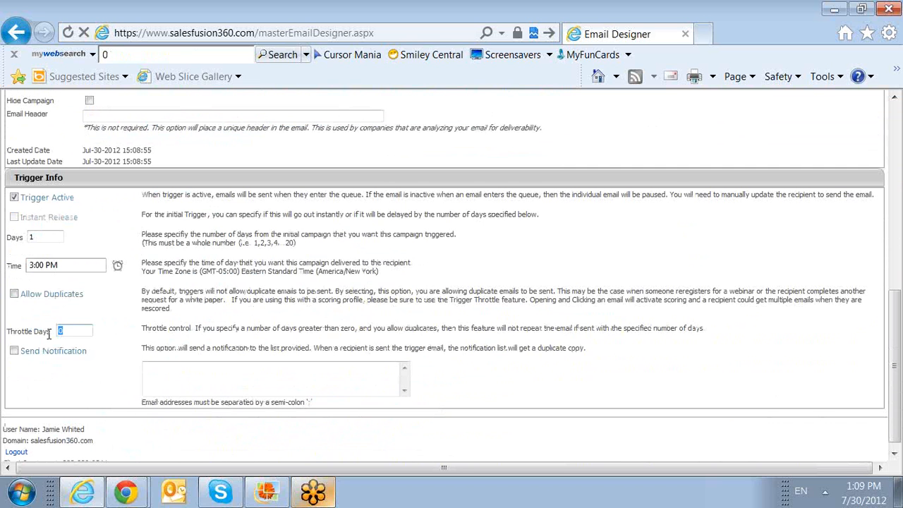
{"action": "double_click", "coordinate": [46, 239]}
{"action": "type", "text": "6"}
{"action": "left_click", "coordinate": [120, 267]}
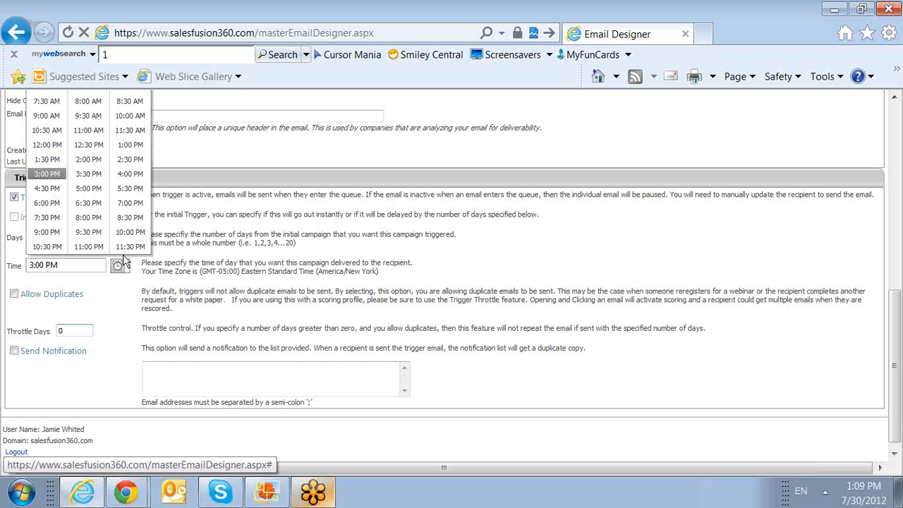
{"action": "left_click", "coordinate": [130, 147]}
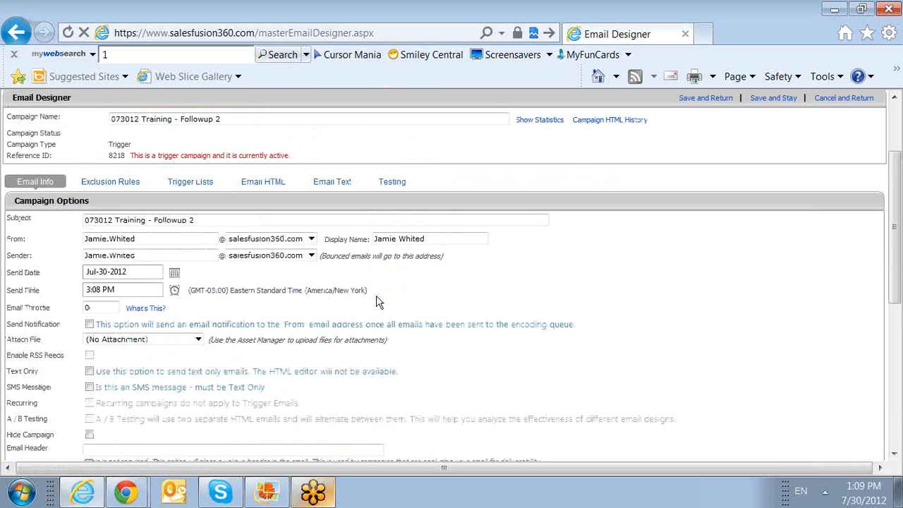
Step: Import the Dueling Discount Grays Ad template into Followup 2's HTML body, then save and return
{"action": "left_click", "coordinate": [260, 181]}
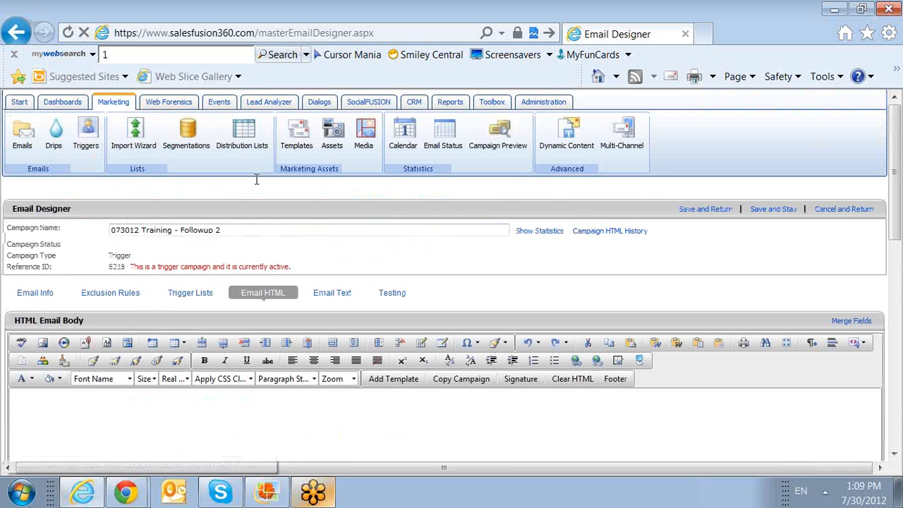
{"action": "scroll", "coordinate": [395, 367], "scroll_direction": "down", "scroll_amount": 3}
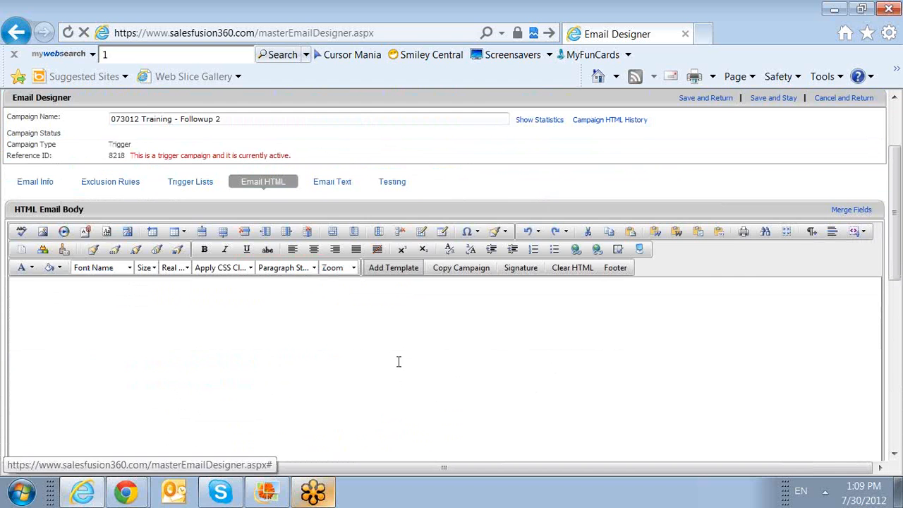
{"action": "left_click", "coordinate": [396, 270]}
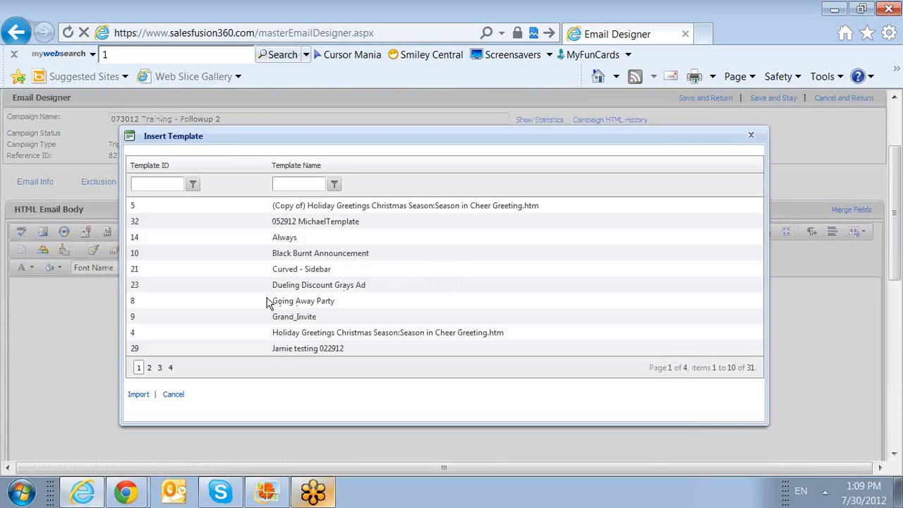
{"action": "left_click", "coordinate": [233, 286]}
{"action": "left_click", "coordinate": [138, 395]}
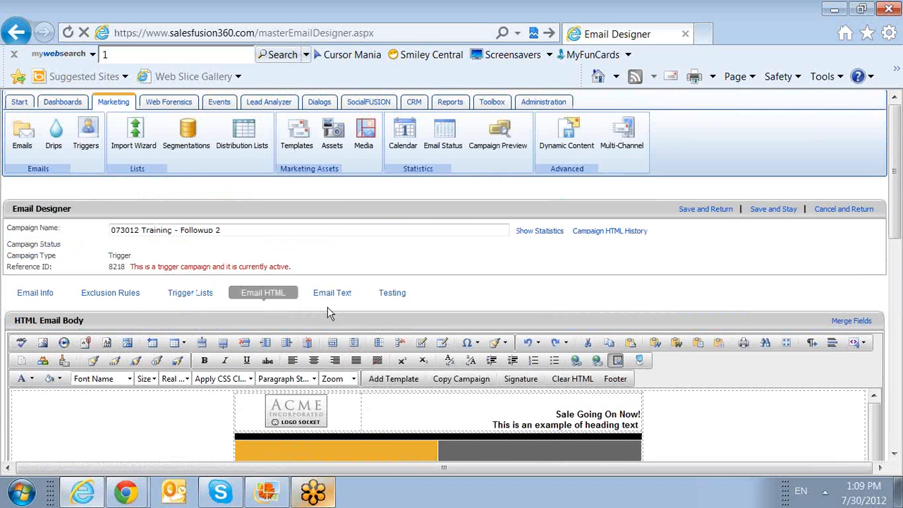
{"action": "left_click", "coordinate": [728, 211]}
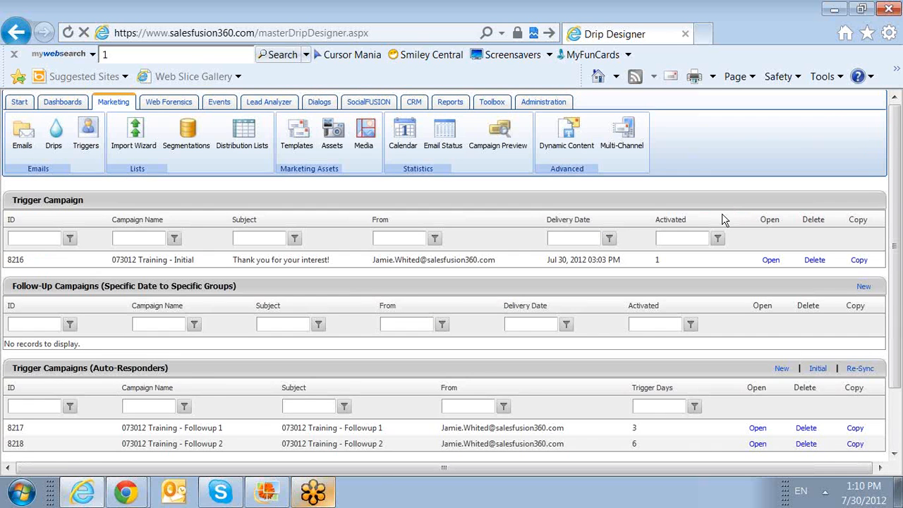
{"action": "scroll", "coordinate": [721, 216], "scroll_direction": "down", "scroll_amount": 1}
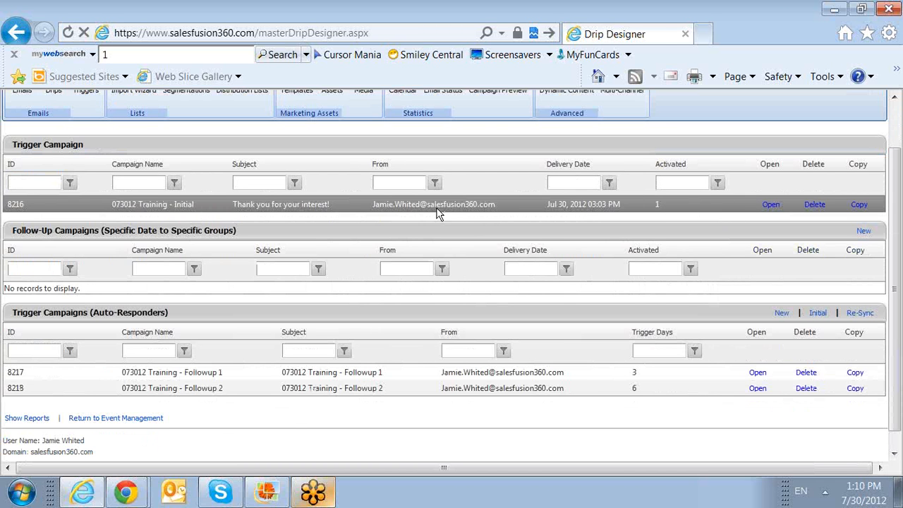
{"action": "left_click", "coordinate": [648, 378]}
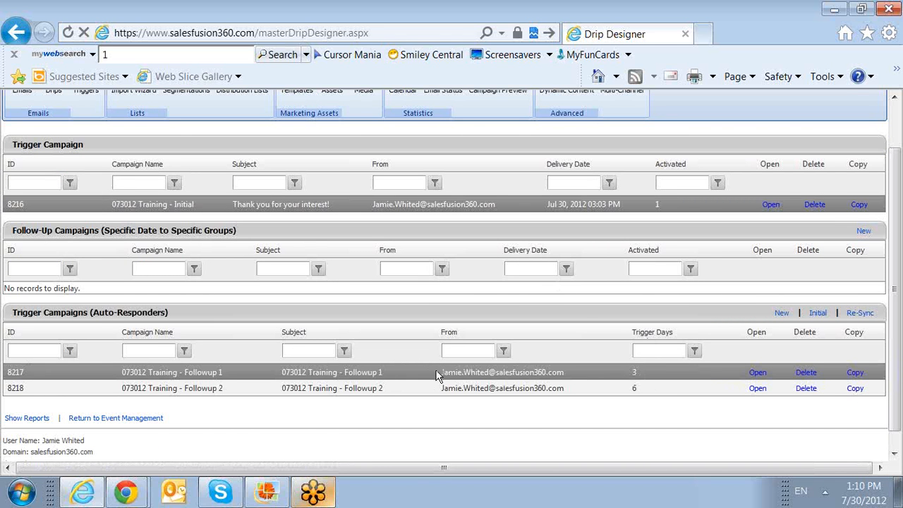
{"action": "left_click", "coordinate": [663, 387]}
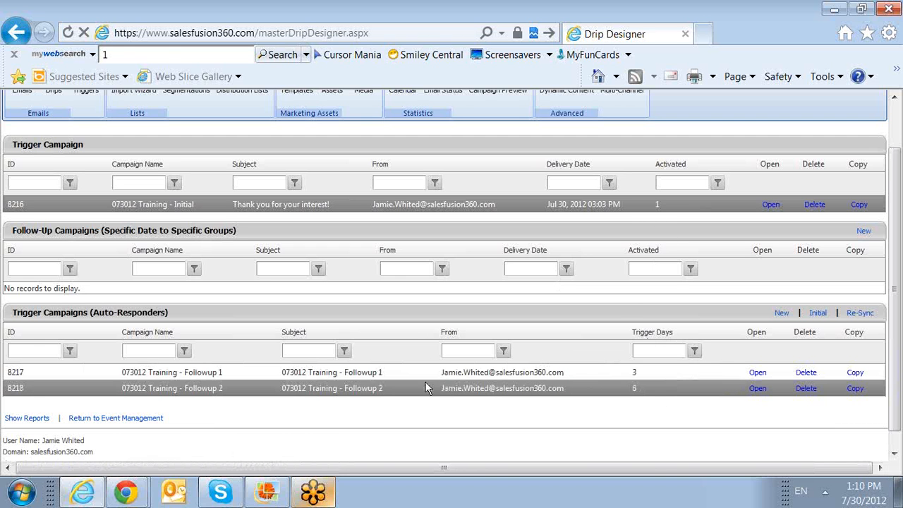
{"action": "left_click_drag", "start_coordinate": [386, 395], "coordinate": [288, 398]}
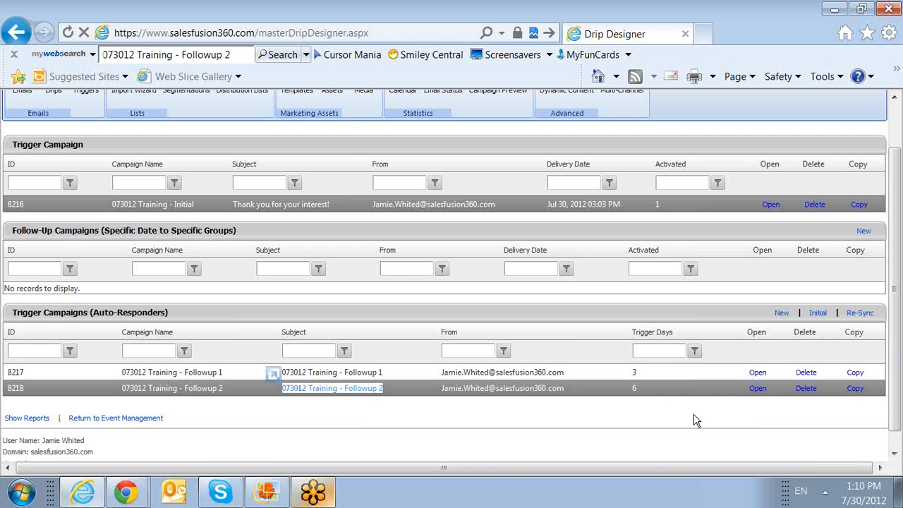
{"action": "left_click", "coordinate": [651, 387]}
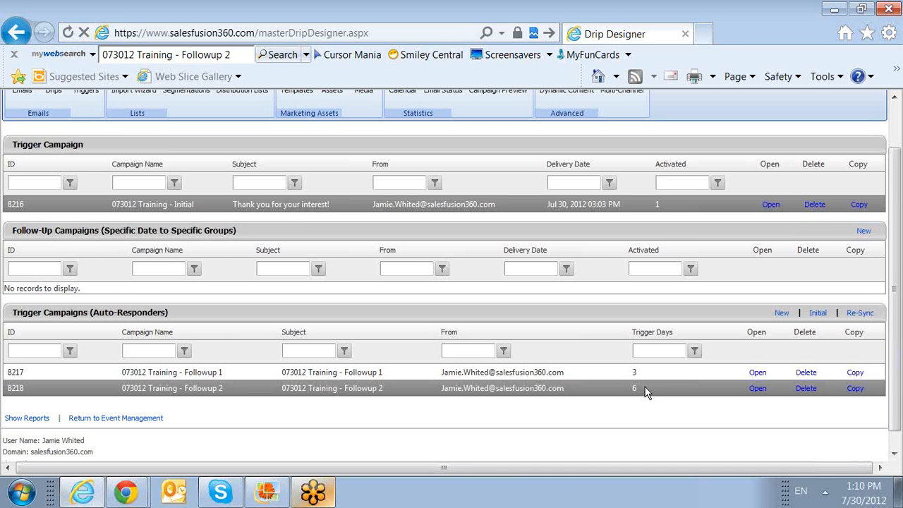
{"action": "scroll", "coordinate": [665, 367], "scroll_direction": "down", "scroll_amount": 1}
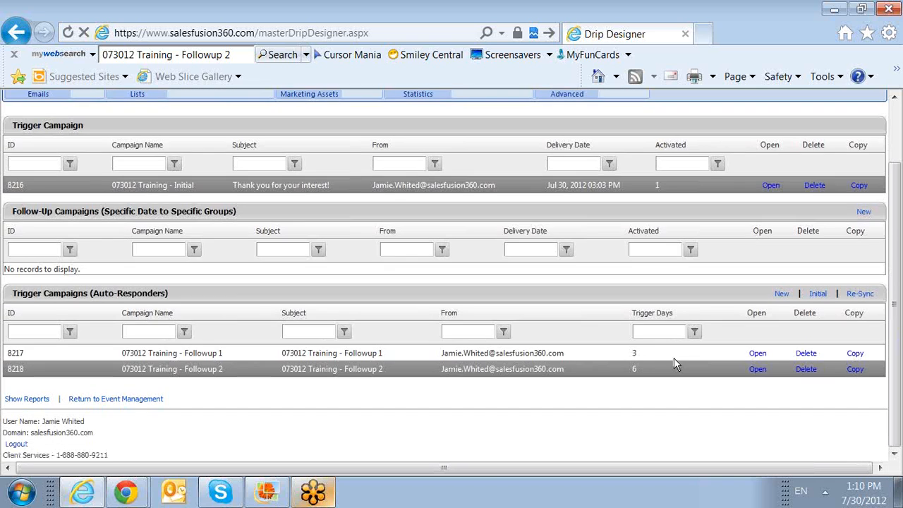
{"action": "scroll", "coordinate": [674, 358], "scroll_direction": "up", "scroll_amount": 2}
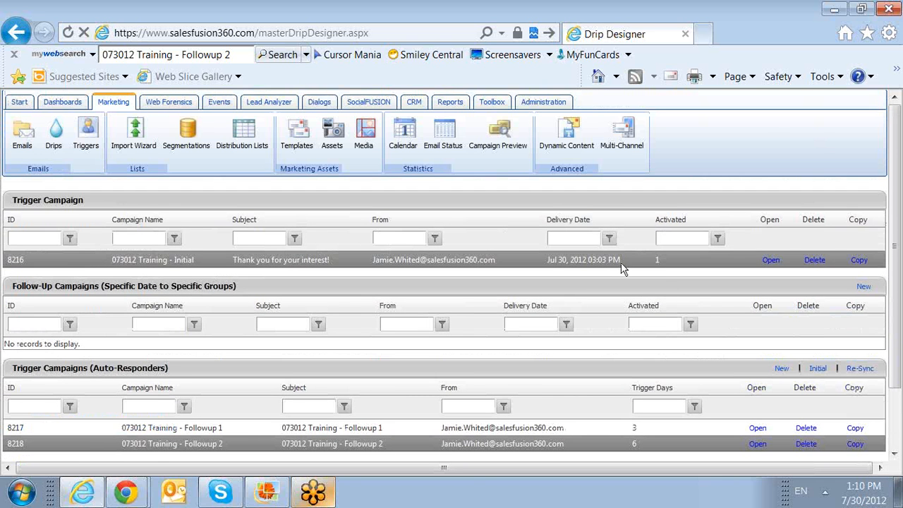
{"action": "scroll", "coordinate": [637, 367], "scroll_direction": "down", "scroll_amount": 1}
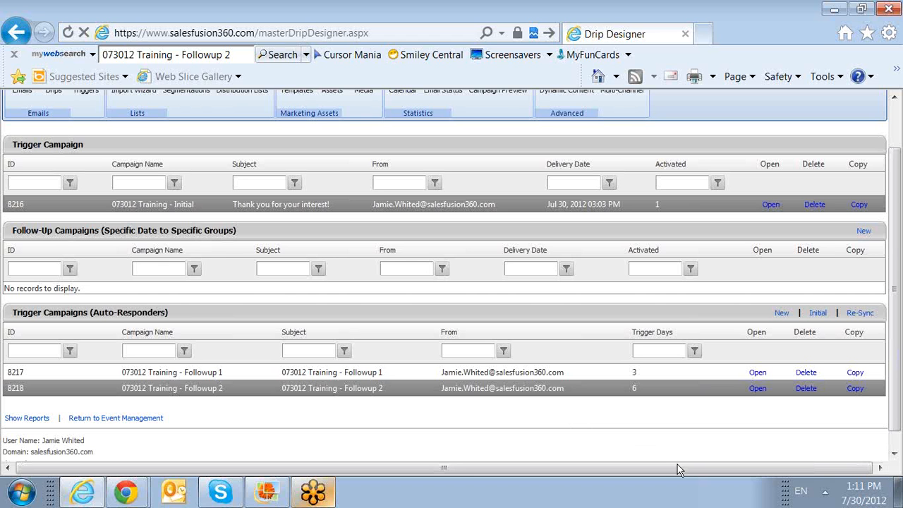
{"action": "scroll", "coordinate": [678, 470], "scroll_direction": "up", "scroll_amount": 2}
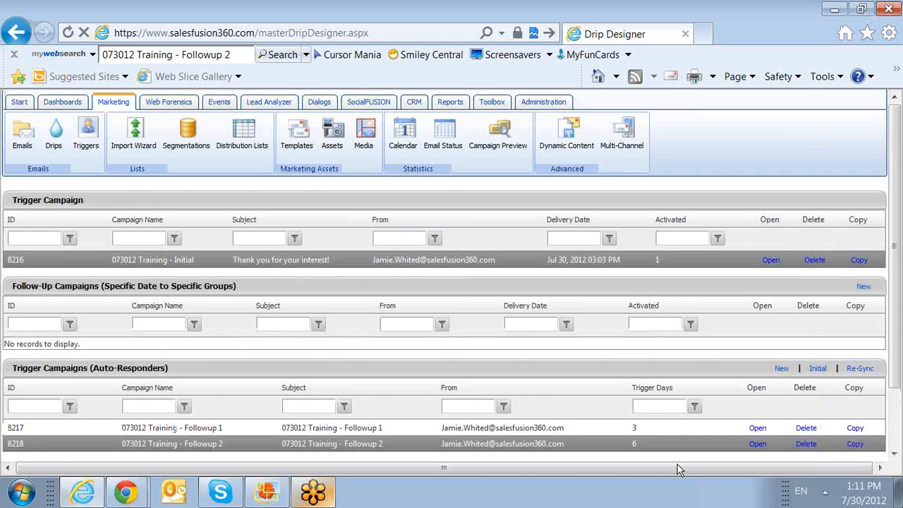
{"action": "scroll", "coordinate": [677, 470], "scroll_direction": "down", "scroll_amount": 2}
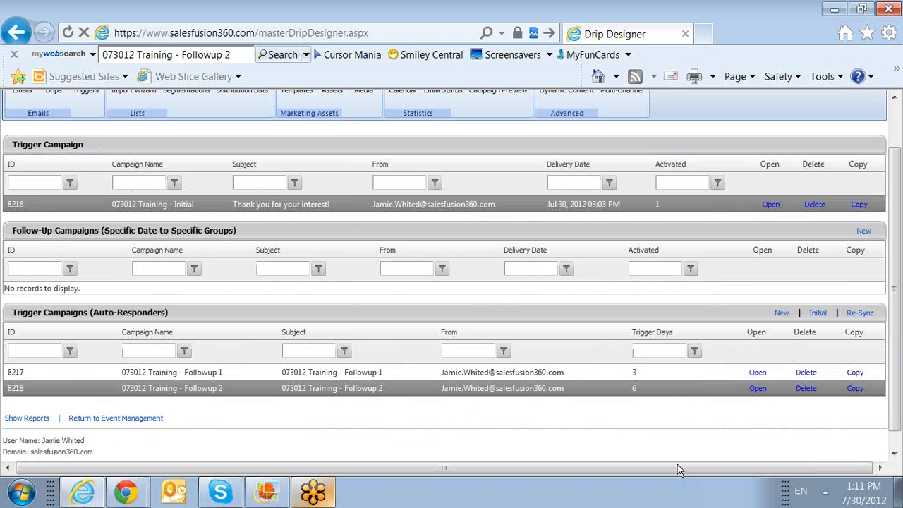
{"action": "scroll", "coordinate": [678, 470], "scroll_direction": "up", "scroll_amount": 2}
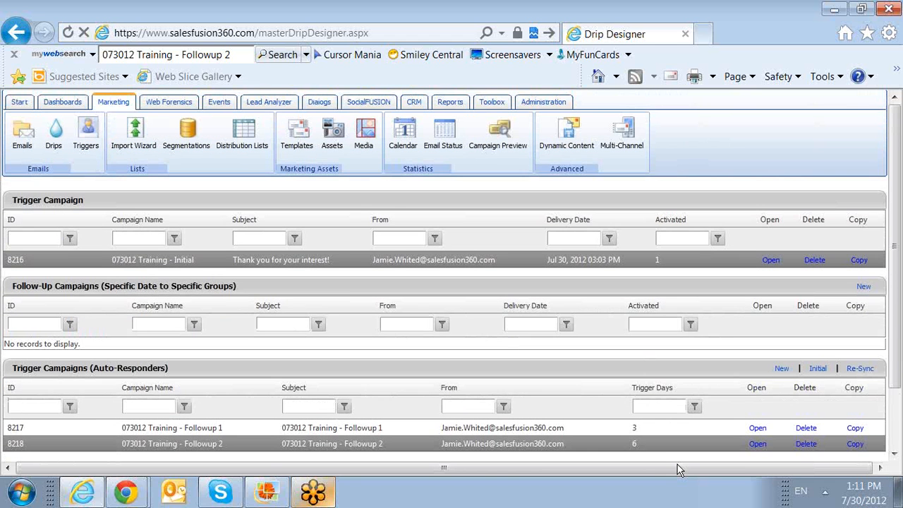
Step: Launch the dialog Wizard, name it '073012 Training CTA' and file it in the Training folder
{"action": "left_click", "coordinate": [320, 104]}
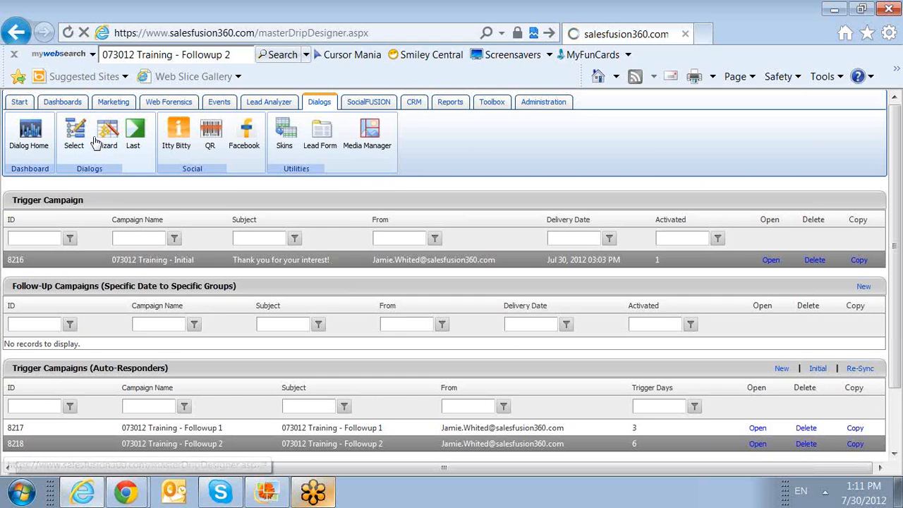
{"action": "left_click", "coordinate": [103, 138]}
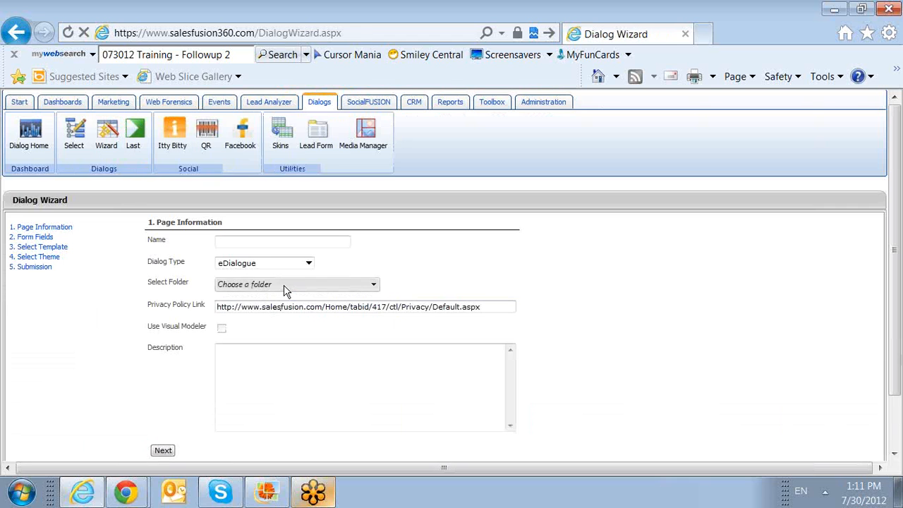
{"action": "left_click", "coordinate": [276, 243]}
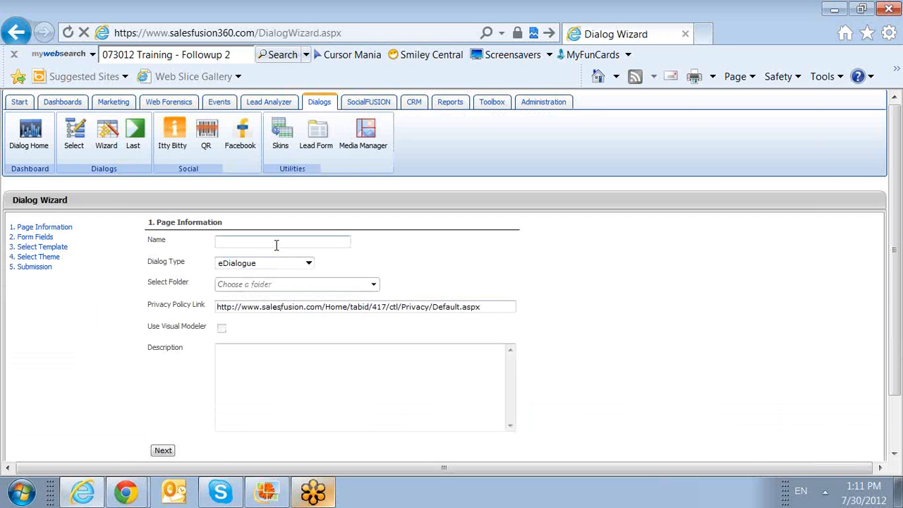
{"action": "type", "text": "073012 Training CTA"}
{"action": "left_click", "coordinate": [266, 286]}
{"action": "left_click", "coordinate": [272, 363]}
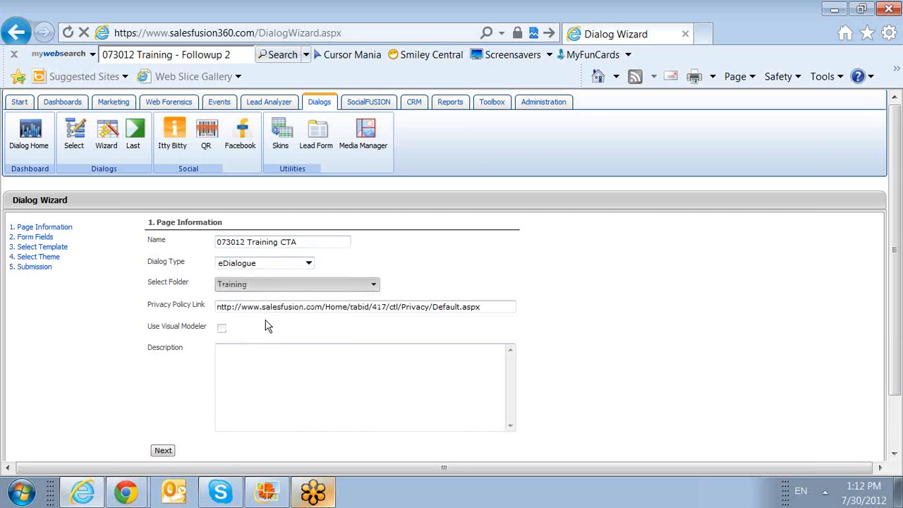
Step: Reuse '073012 Training CTA' as the description and continue to the Form Fields step
{"action": "left_click", "coordinate": [259, 345]}
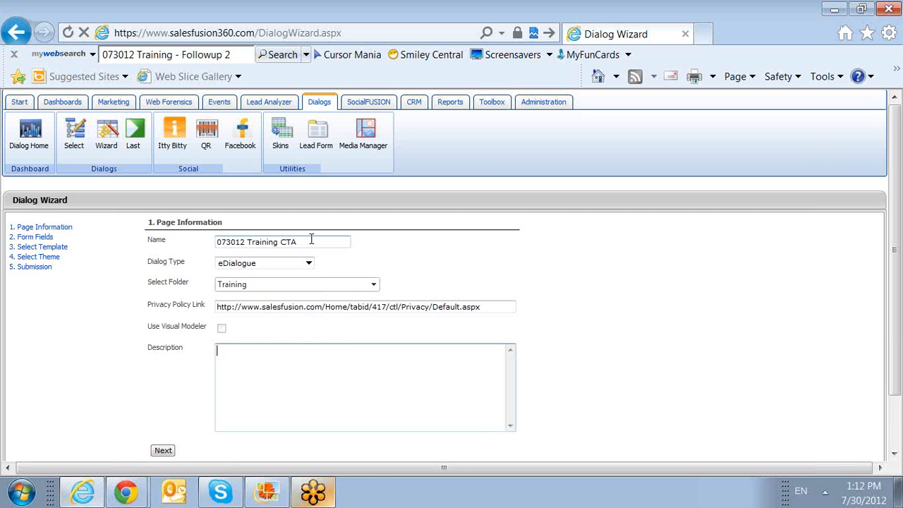
{"action": "left_click_drag", "start_coordinate": [311, 241], "coordinate": [8, 213]}
{"action": "key", "text": "ctrl+c"}
{"action": "left_click", "coordinate": [259, 353]}
{"action": "key", "text": "ctrl+v"}
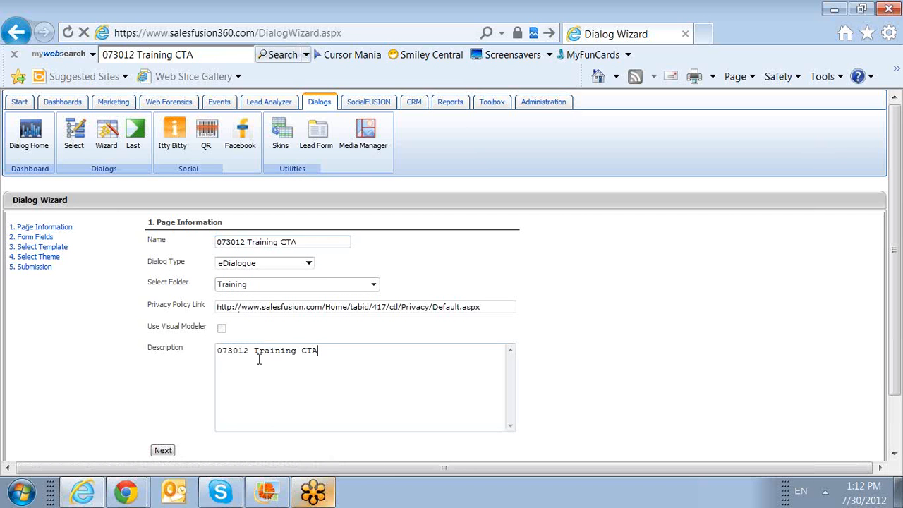
{"action": "left_click", "coordinate": [168, 453]}
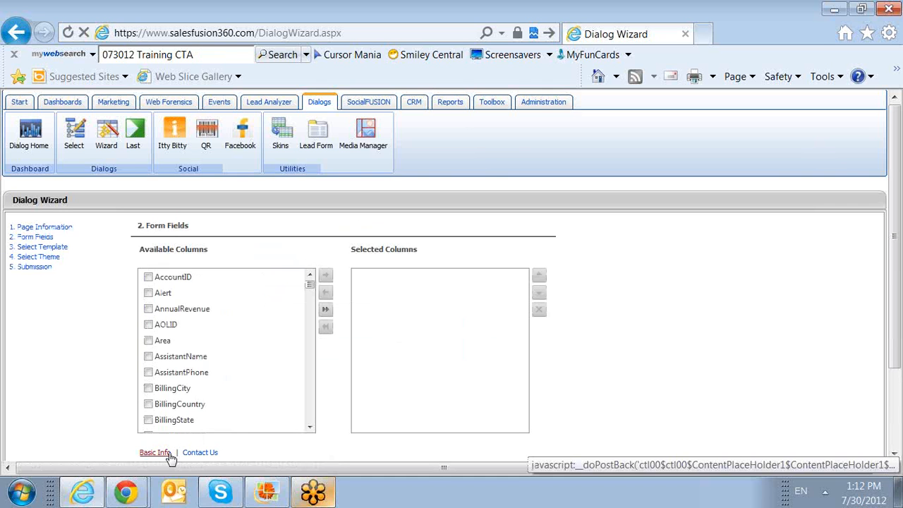
Step: Add the basic contact fields to the new dialog form
{"action": "scroll", "coordinate": [202, 395], "scroll_direction": "down", "scroll_amount": 1}
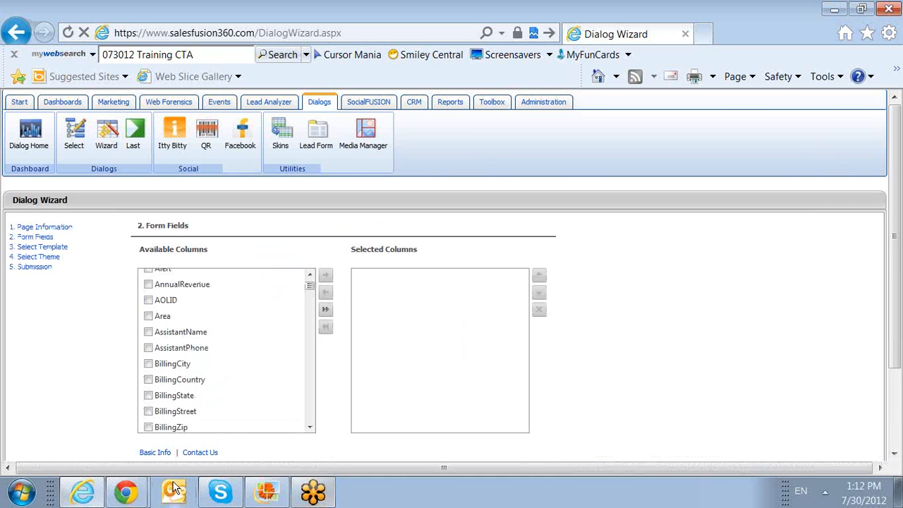
{"action": "left_click", "coordinate": [153, 453]}
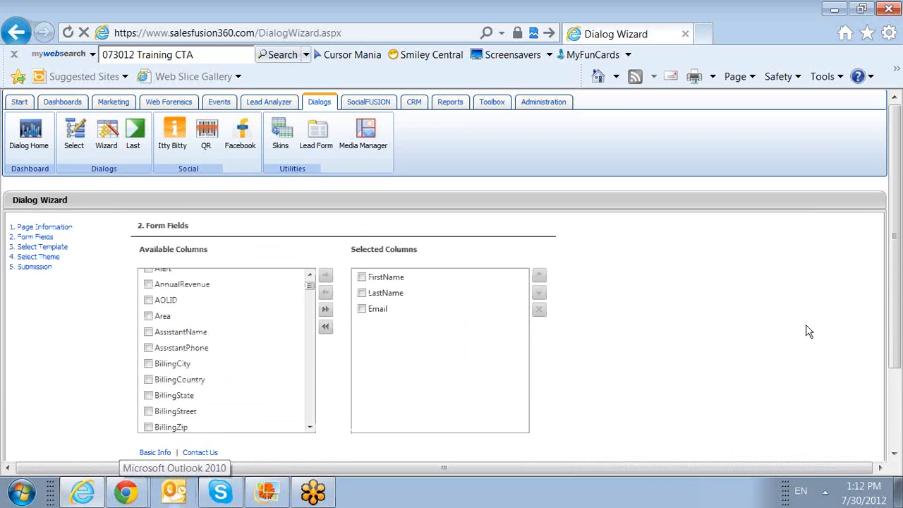
{"action": "scroll", "coordinate": [804, 329], "scroll_direction": "down", "scroll_amount": 3}
{"action": "left_click", "coordinate": [207, 369]}
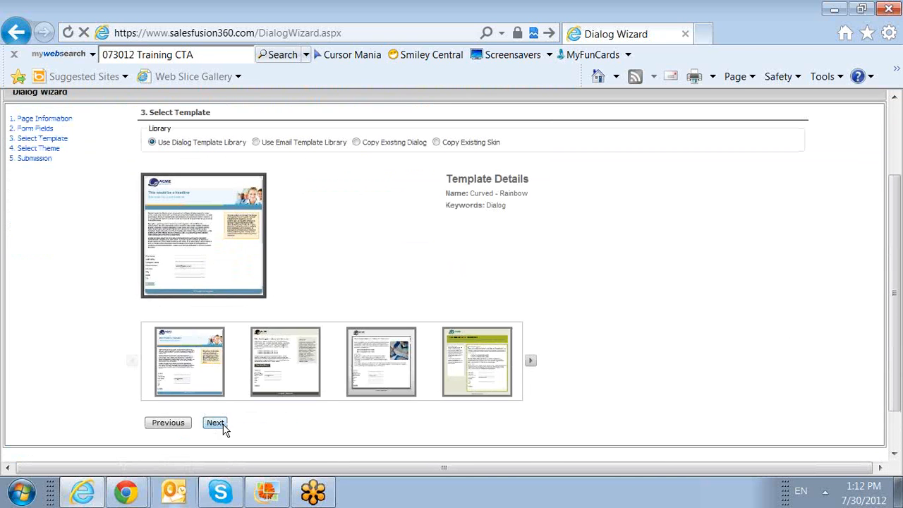
Step: Choose the Curved - Square Section template and keep the default theme colours
{"action": "left_click", "coordinate": [365, 392]}
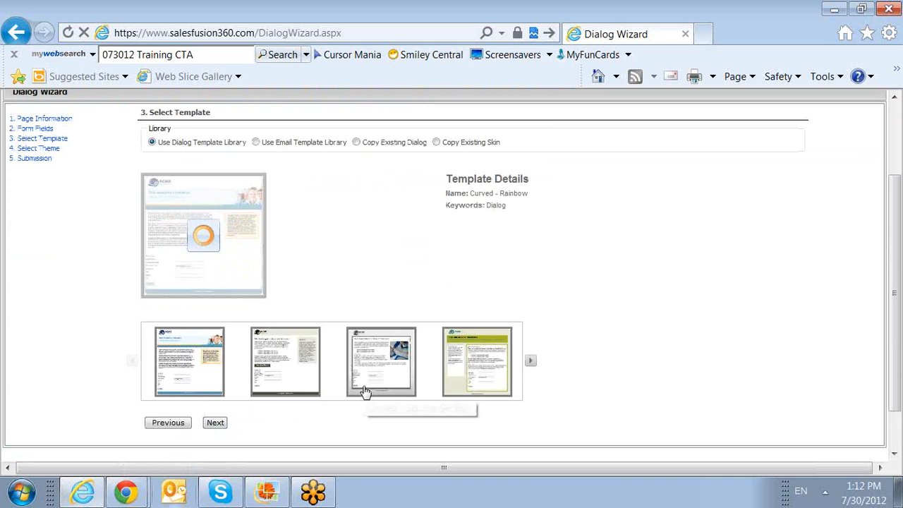
{"action": "left_click", "coordinate": [216, 424]}
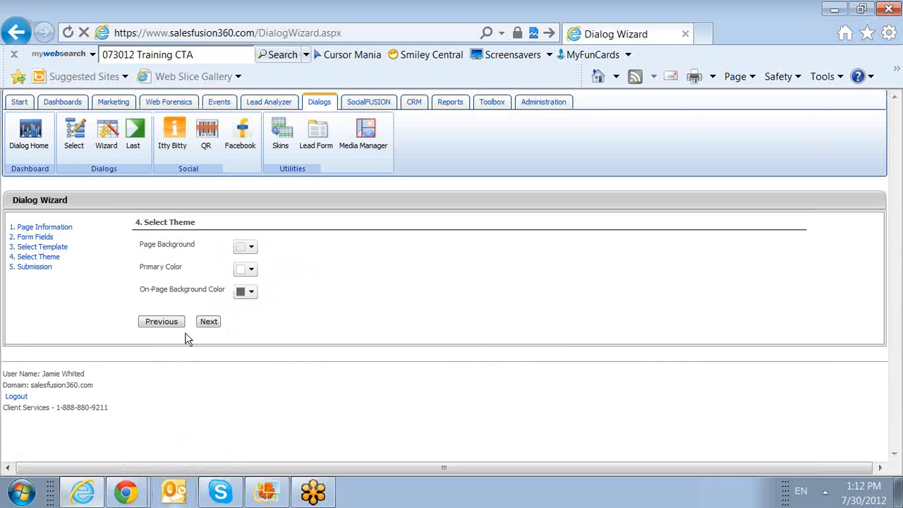
{"action": "left_click", "coordinate": [219, 323]}
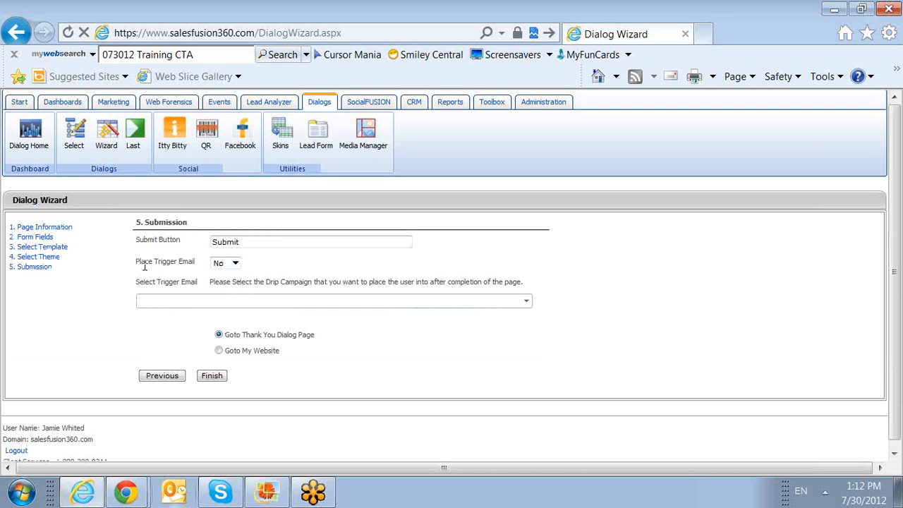
Step: Set Place Trigger Email to Yes with the 073012 Training - Initial drip campaign
{"action": "left_click_drag", "start_coordinate": [137, 262], "coordinate": [161, 270]}
{"action": "left_click", "coordinate": [235, 263]}
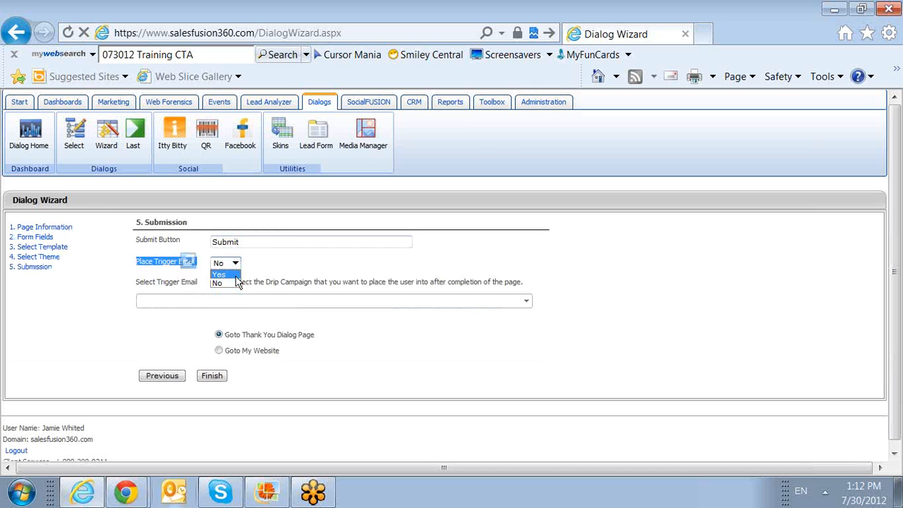
{"action": "left_click", "coordinate": [235, 274]}
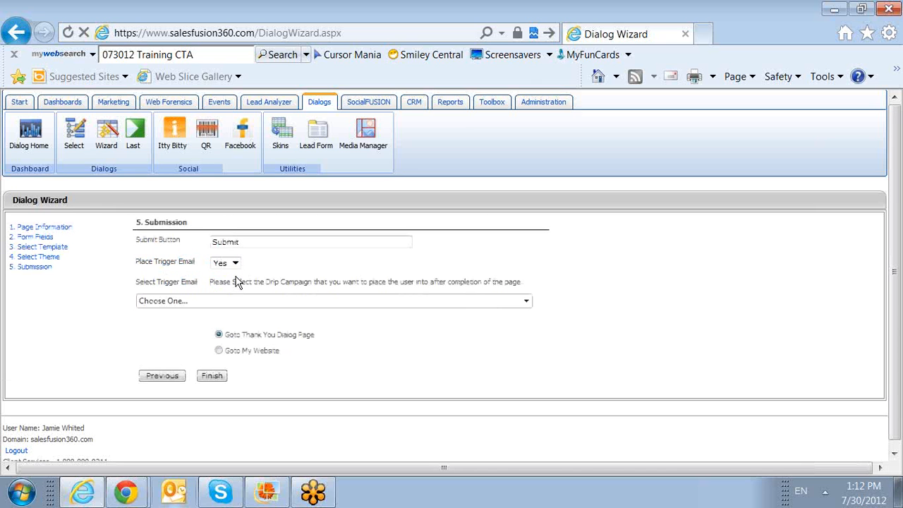
{"action": "left_click", "coordinate": [282, 302]}
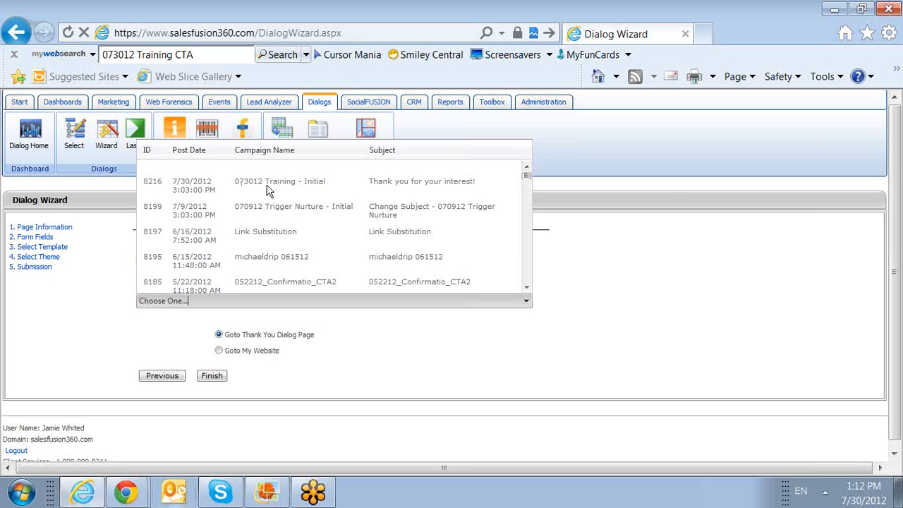
{"action": "left_click", "coordinate": [387, 189]}
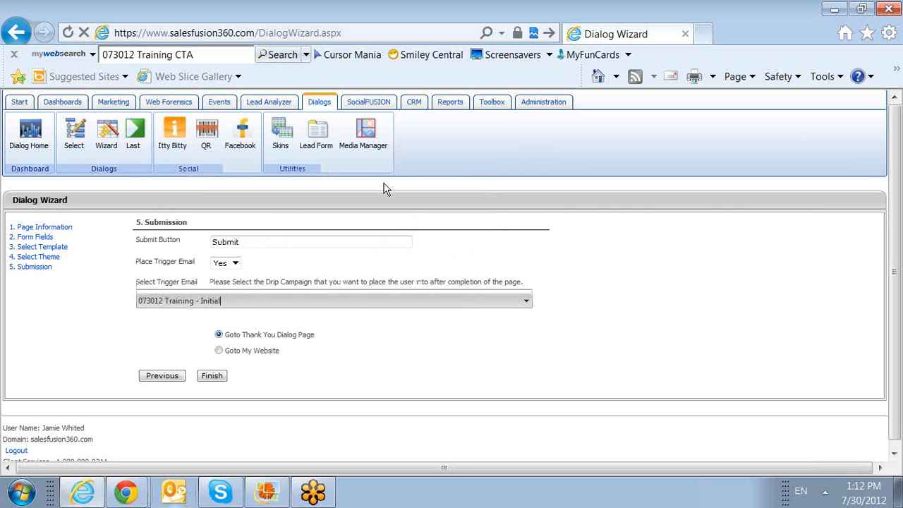
{"action": "left_click", "coordinate": [218, 352]}
{"action": "left_click", "coordinate": [230, 375]}
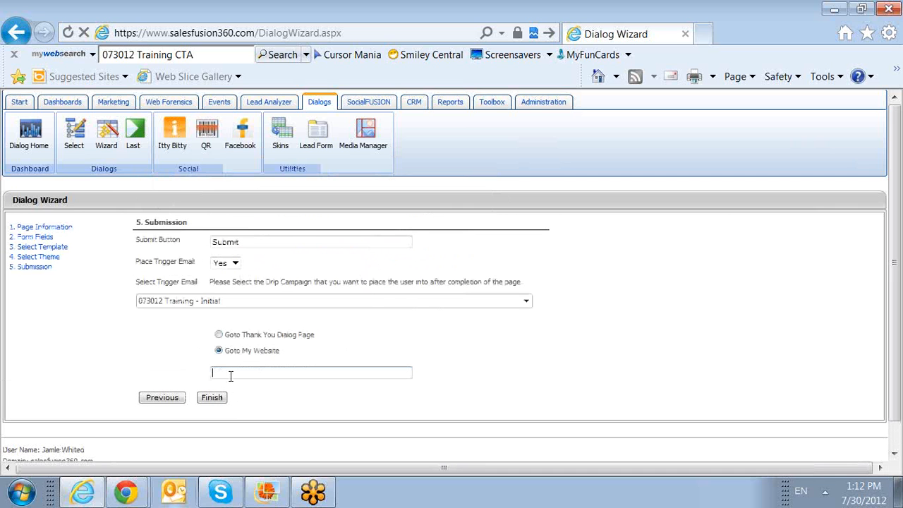
{"action": "type", "text": "http://www.salesfusion.com"}
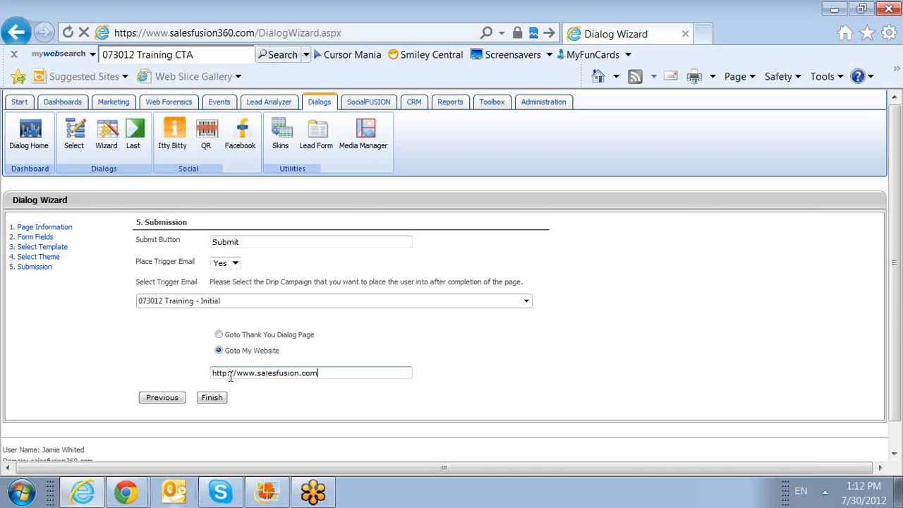
{"action": "left_click", "coordinate": [212, 397]}
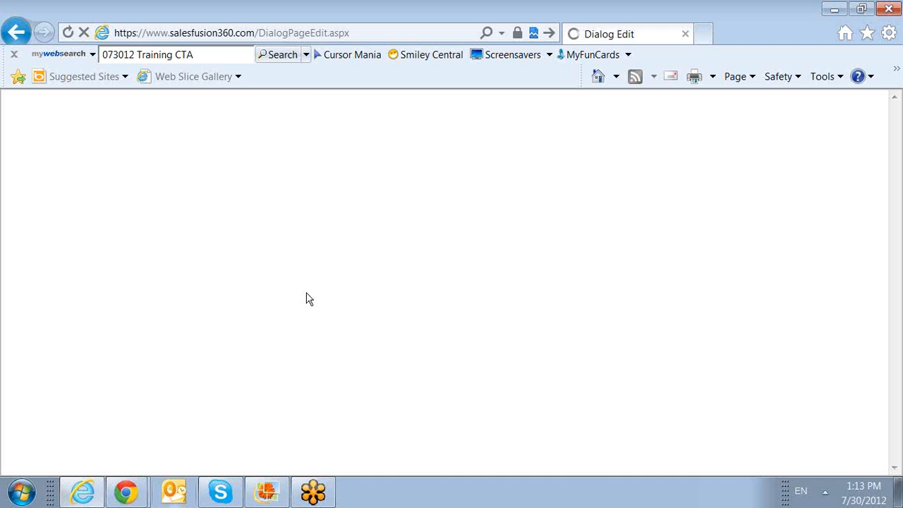
Step: Launch a live test of dialog 445 from Test Dialog in a new browser tab
{"action": "scroll", "coordinate": [613, 411], "scroll_direction": "down", "scroll_amount": 1}
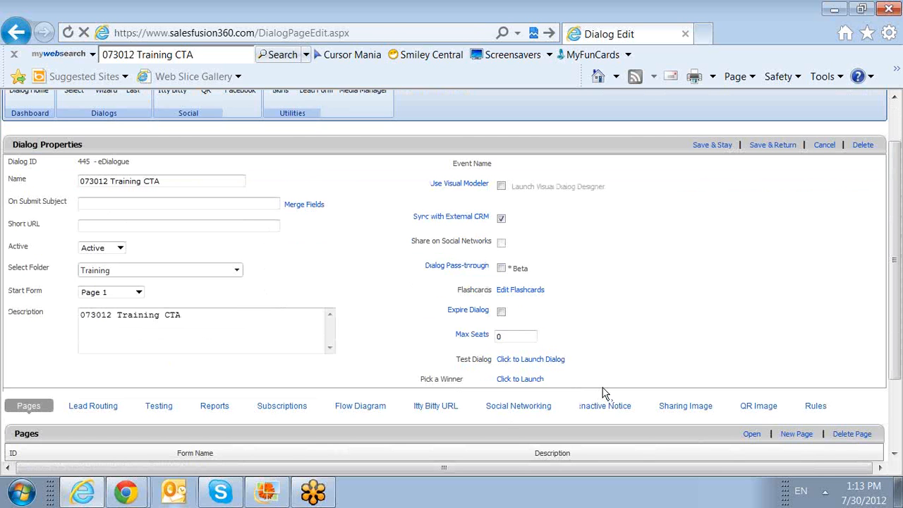
{"action": "left_click", "coordinate": [542, 360]}
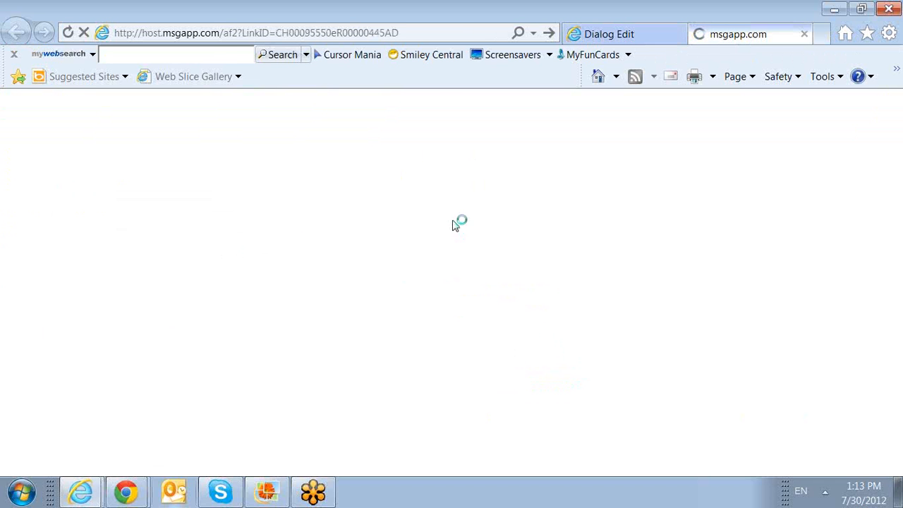
Step: Fill in the test form with a contact's first name, last name and e-mail, then submit
{"action": "scroll", "coordinate": [463, 316], "scroll_direction": "down", "scroll_amount": 2}
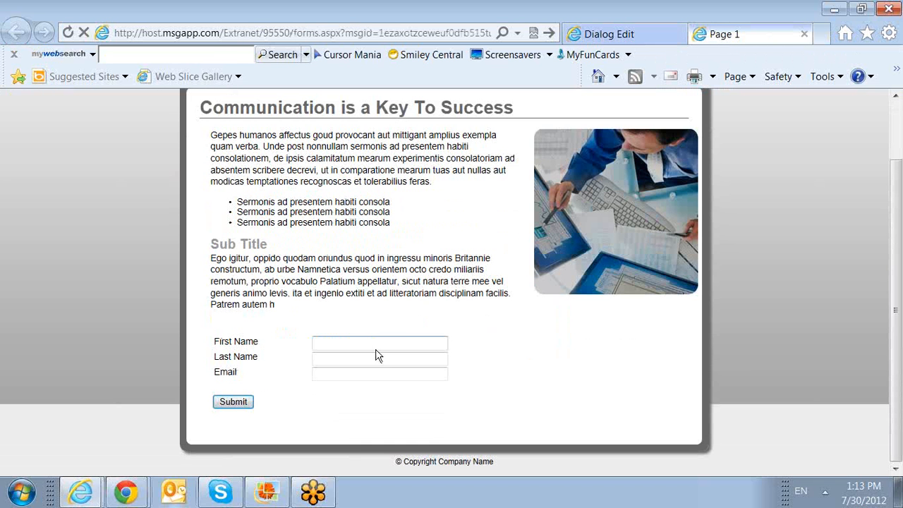
{"action": "left_click", "coordinate": [377, 345]}
{"action": "key", "text": "Tab"}
{"action": "key", "text": "Tab"}
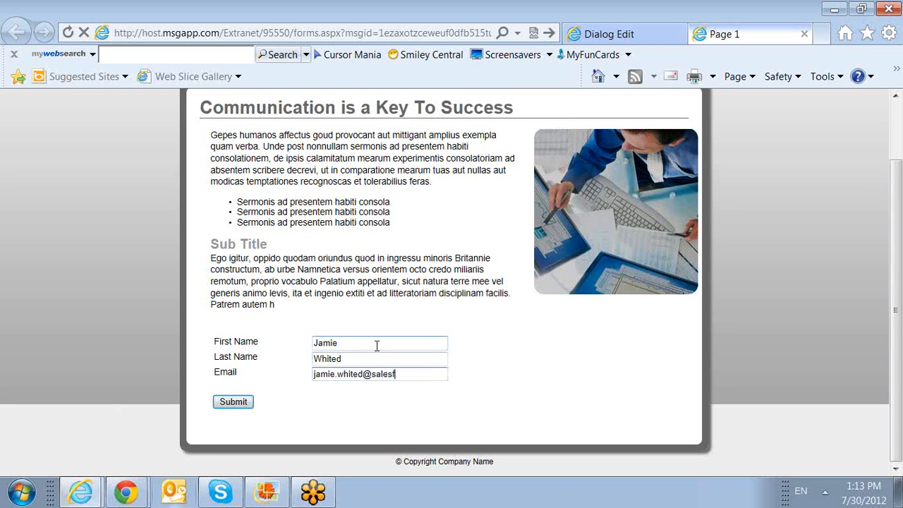
{"action": "left_click", "coordinate": [229, 406]}
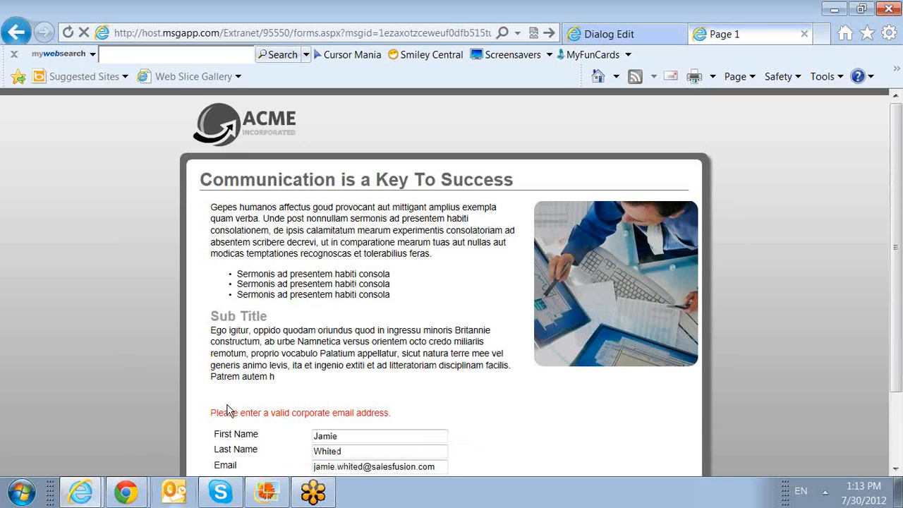
Step: Correct the e-mail domain, resubmit to reach salesfusion.com, and return to Dialog Edit
{"action": "scroll", "coordinate": [228, 411], "scroll_direction": "down", "scroll_amount": 2}
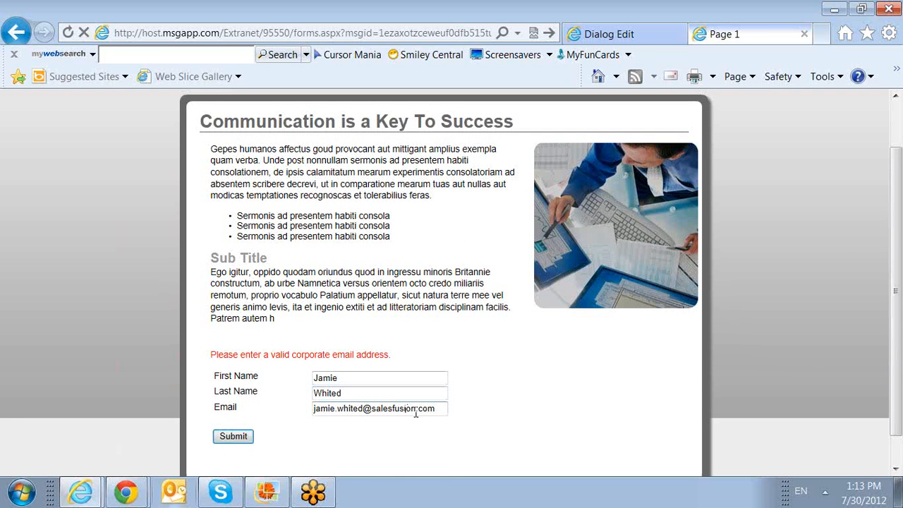
{"action": "left_click", "coordinate": [416, 410]}
{"action": "type", "text": "360"}
{"action": "left_click", "coordinate": [249, 442]}
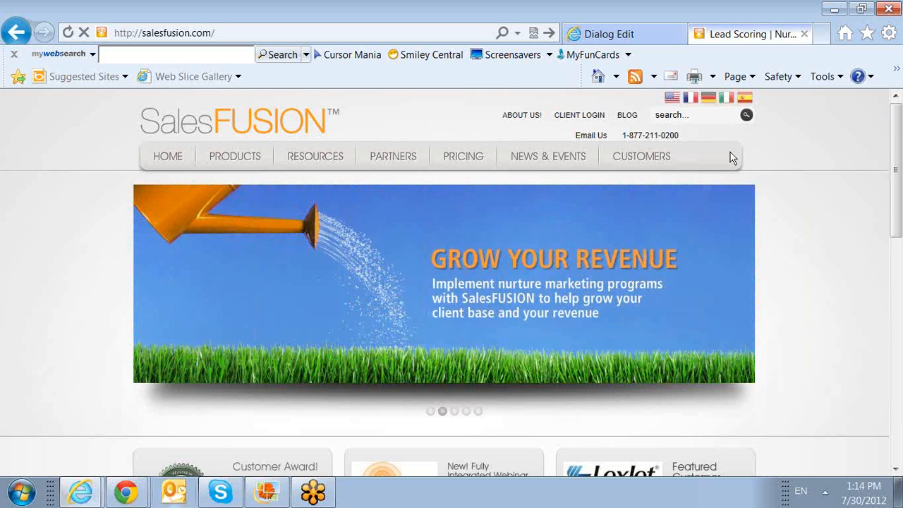
{"action": "left_click", "coordinate": [665, 38]}
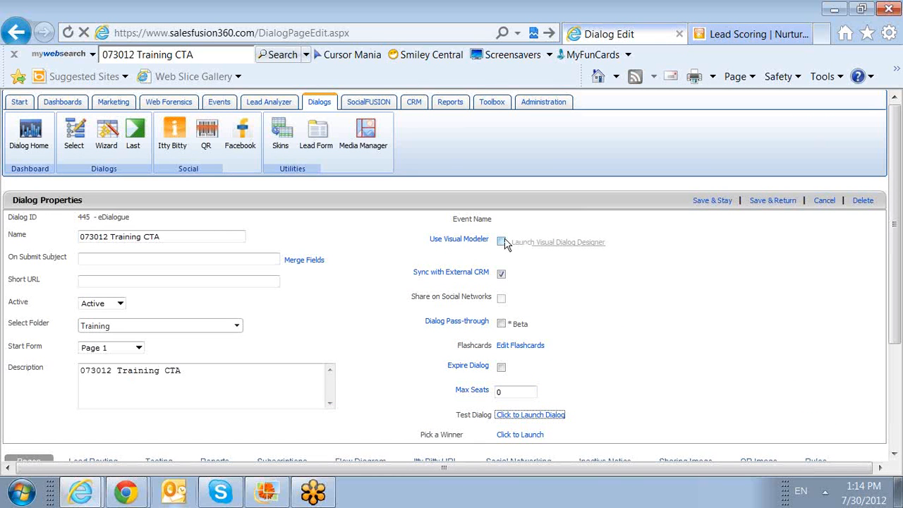
Step: Save dialog 445, reopen 073012 Training CTA from the Training folder, and show the Marketing tab
{"action": "left_click", "coordinate": [130, 104]}
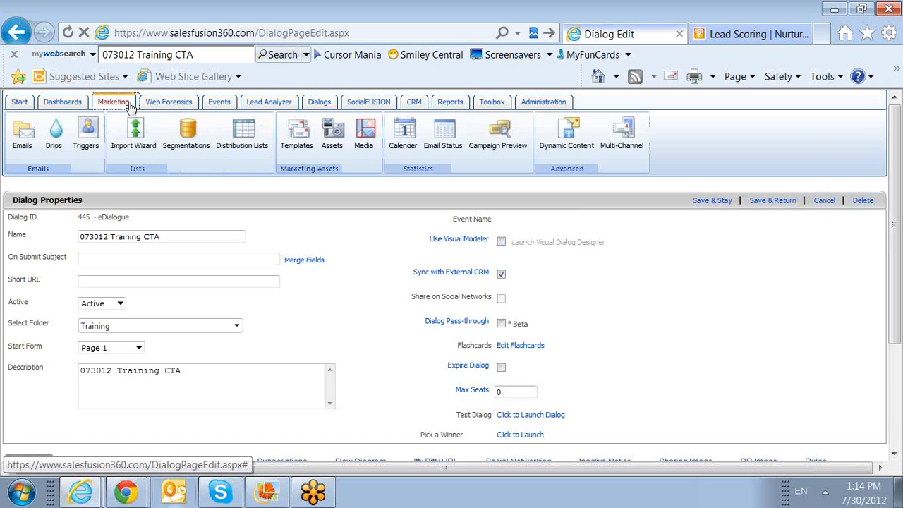
{"action": "left_click", "coordinate": [773, 200]}
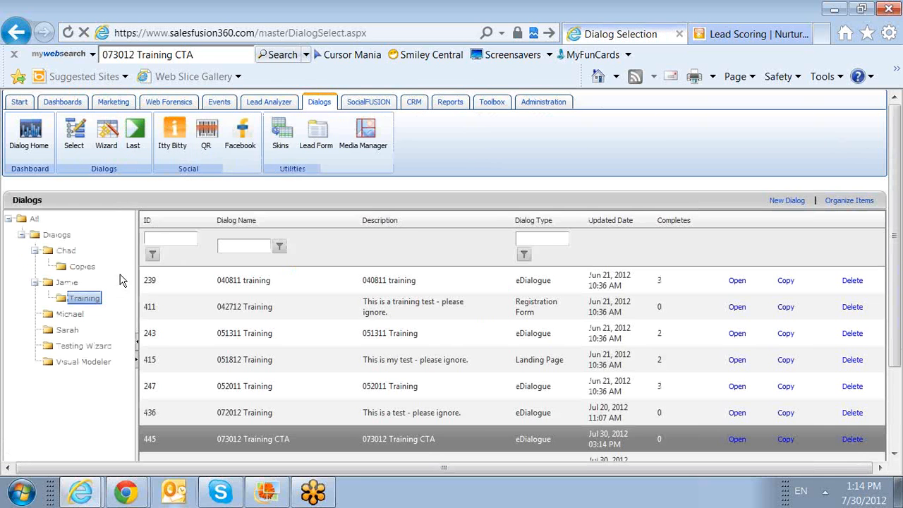
{"action": "left_click", "coordinate": [85, 298]}
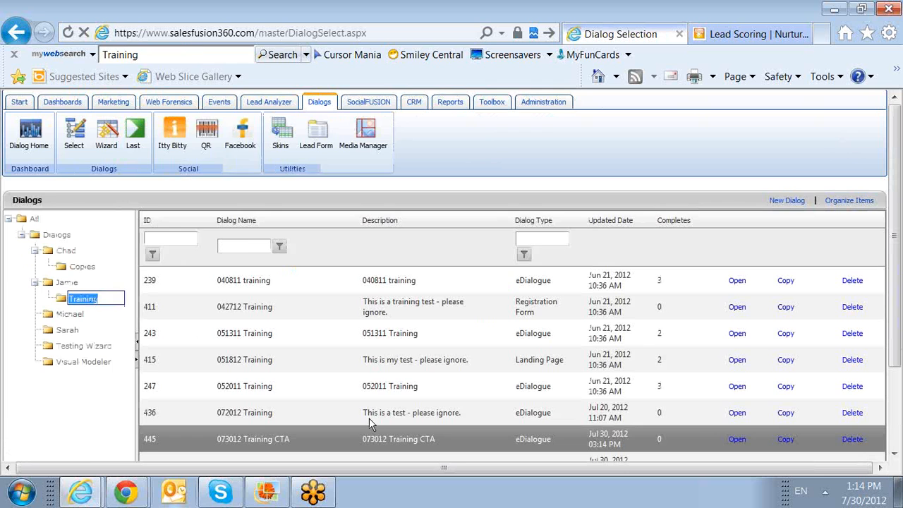
{"action": "scroll", "coordinate": [208, 357], "scroll_direction": "down", "scroll_amount": 3}
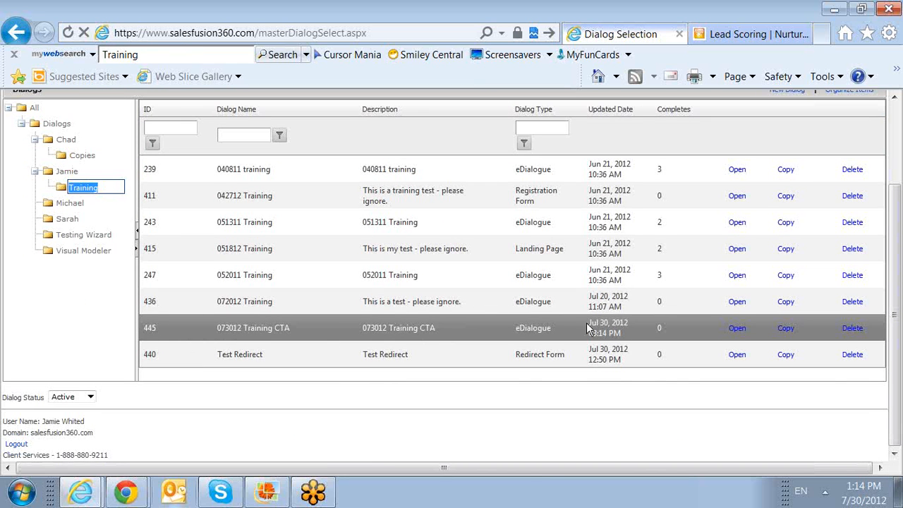
{"action": "left_click", "coordinate": [737, 328]}
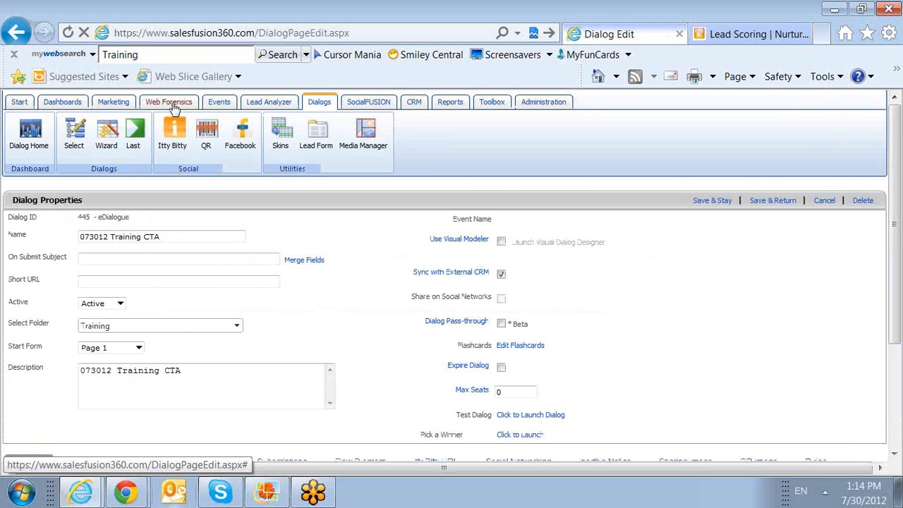
{"action": "left_click", "coordinate": [114, 101]}
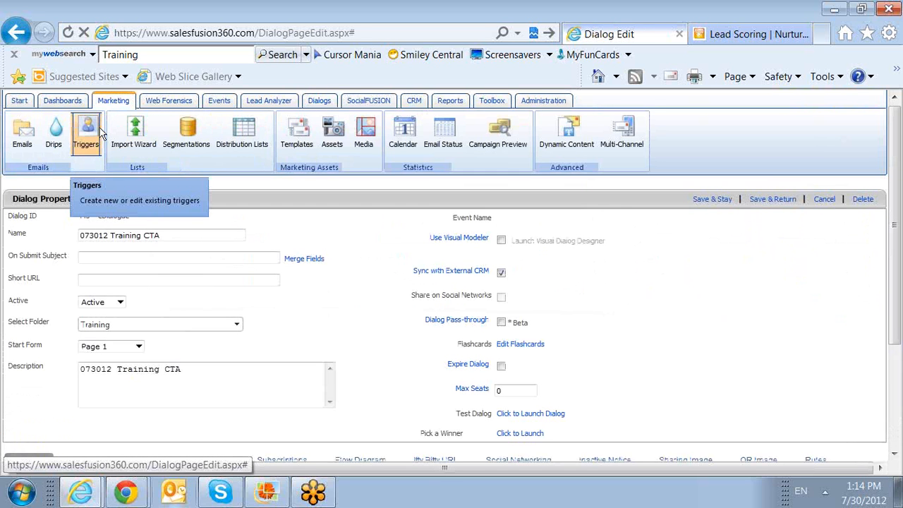
Step: List trigger email campaigns from all folders instead of the Jamie folder
{"action": "left_click", "coordinate": [100, 133]}
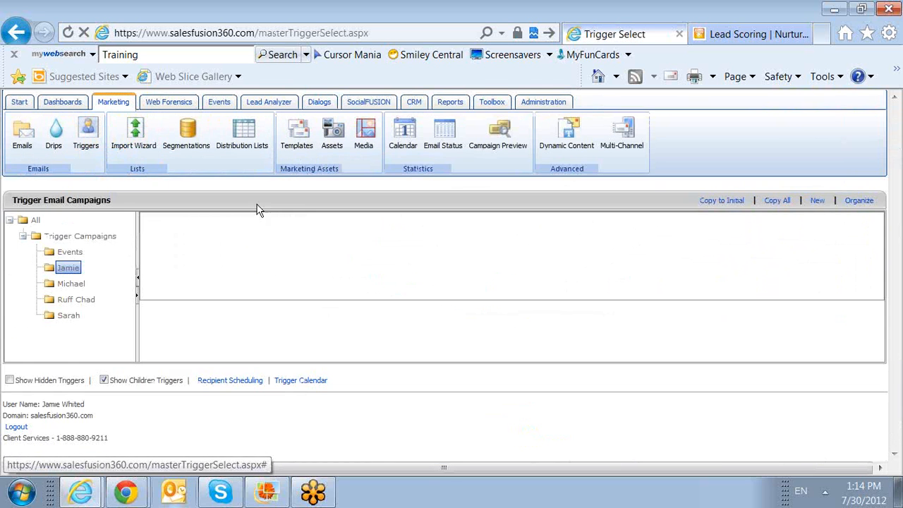
{"action": "left_click", "coordinate": [70, 269]}
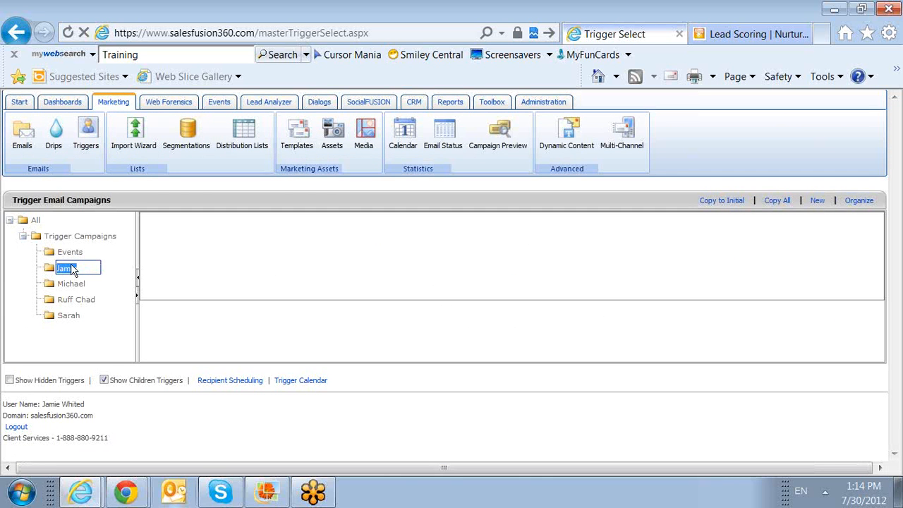
{"action": "left_click", "coordinate": [53, 266]}
{"action": "double_click", "coordinate": [53, 266]}
{"action": "left_click", "coordinate": [53, 266]}
{"action": "left_click", "coordinate": [39, 224]}
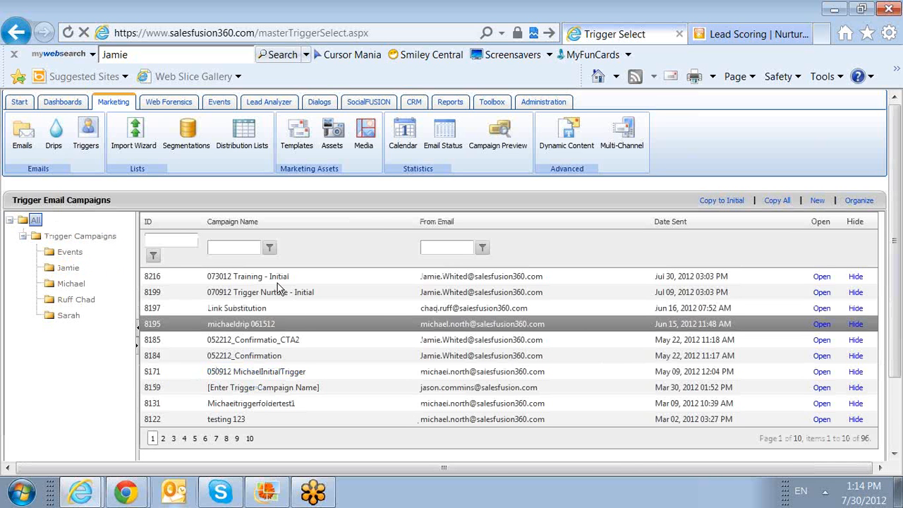
Step: Open the 073012 Training - Initial drip and its initial trigger campaign 8216 for editing
{"action": "left_click", "coordinate": [534, 278]}
{"action": "left_click", "coordinate": [823, 278]}
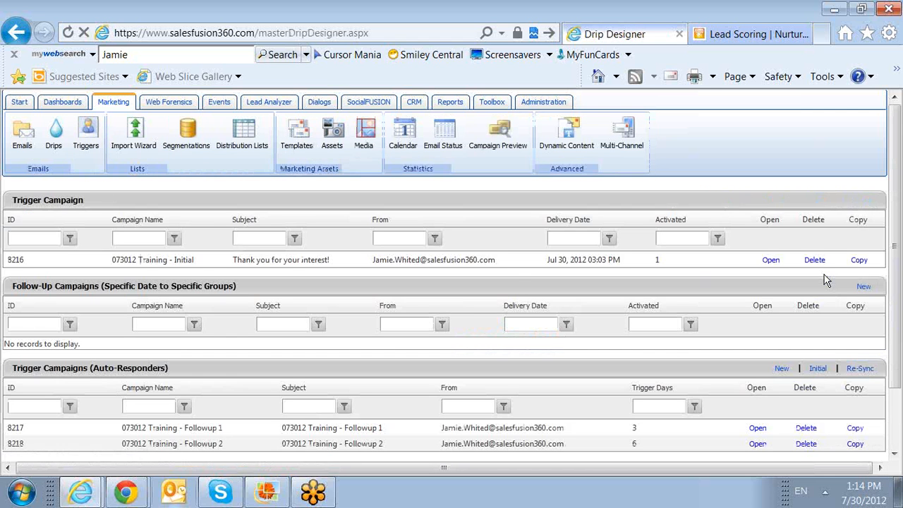
{"action": "left_click", "coordinate": [503, 261]}
{"action": "left_click", "coordinate": [768, 263]}
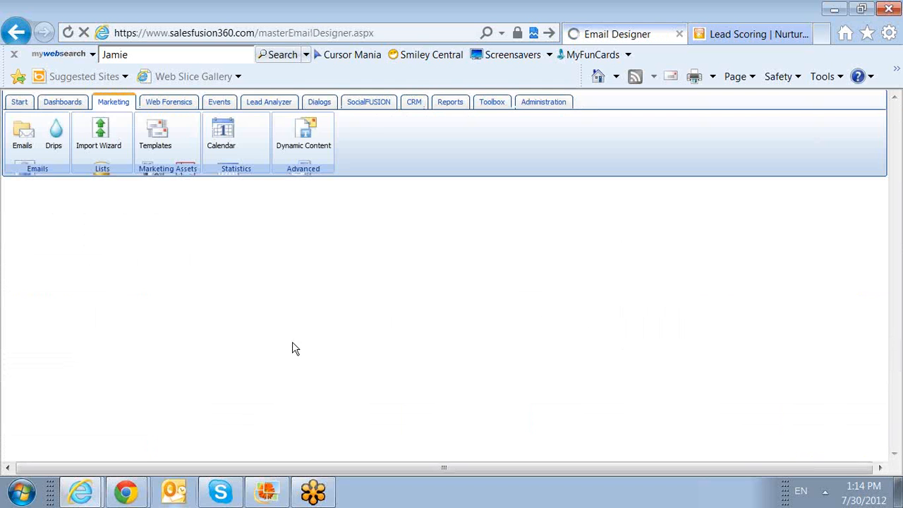
Step: Check campaign 8216's Trigger Lists recipients and Status Key, then save and return
{"action": "left_click", "coordinate": [211, 294]}
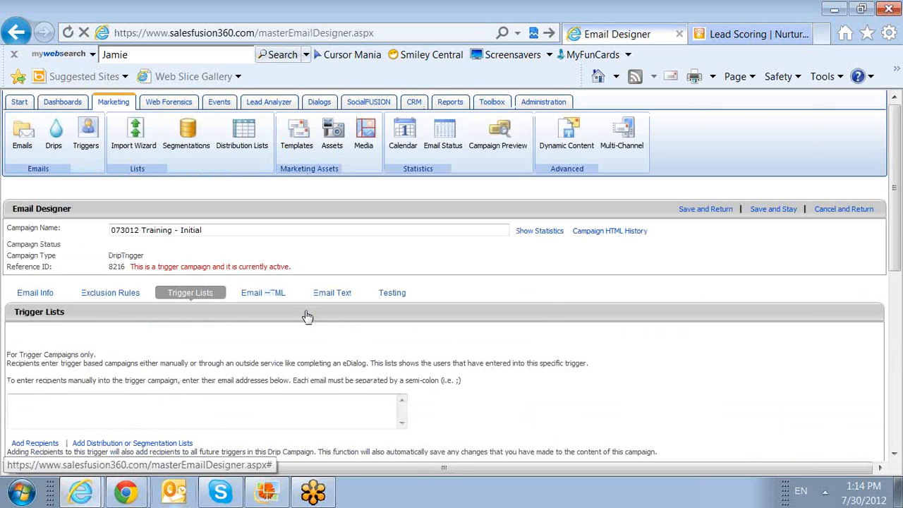
{"action": "scroll", "coordinate": [332, 316], "scroll_direction": "down", "scroll_amount": 3}
{"action": "scroll", "coordinate": [332, 323], "scroll_direction": "down", "scroll_amount": 1}
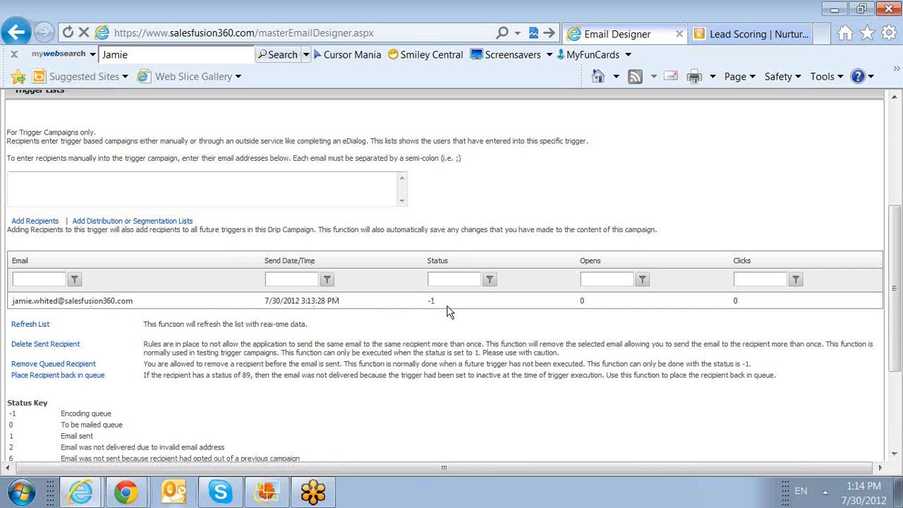
{"action": "scroll", "coordinate": [423, 312], "scroll_direction": "down", "scroll_amount": 3}
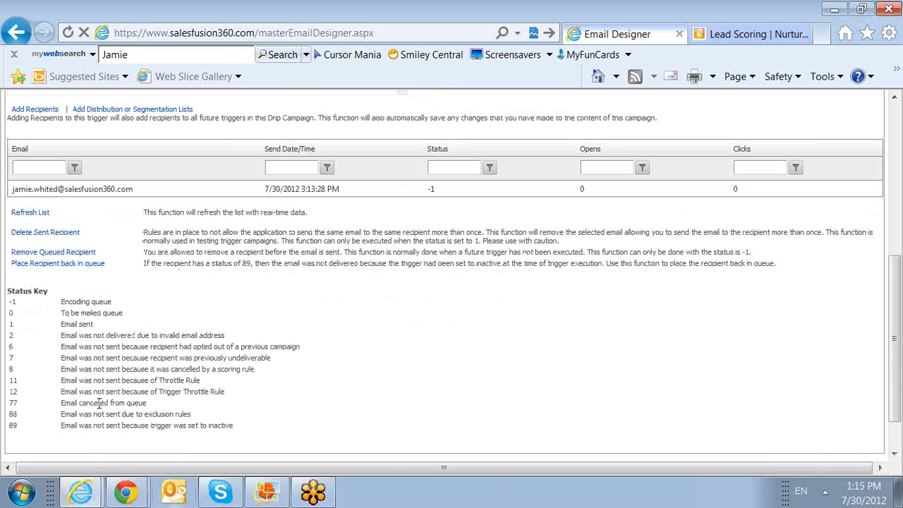
{"action": "scroll", "coordinate": [399, 322], "scroll_direction": "up", "scroll_amount": 9}
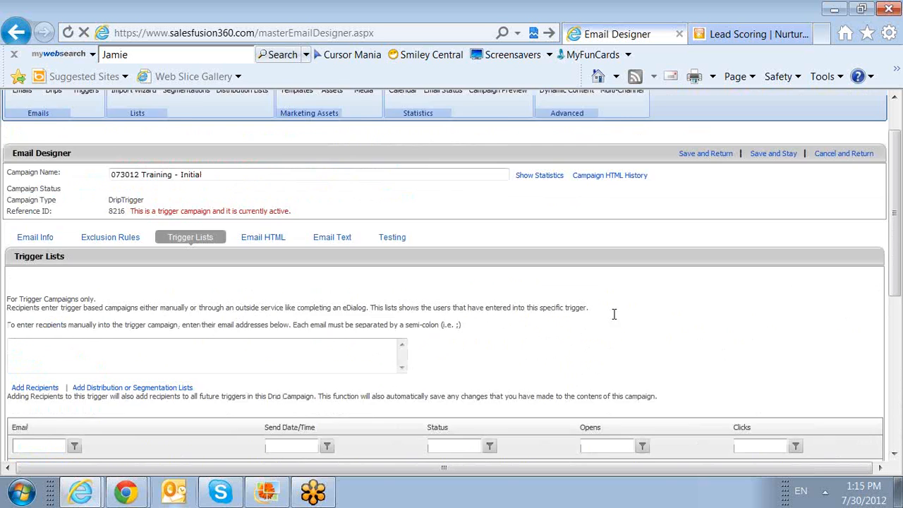
{"action": "scroll", "coordinate": [629, 300], "scroll_direction": "down", "scroll_amount": 3}
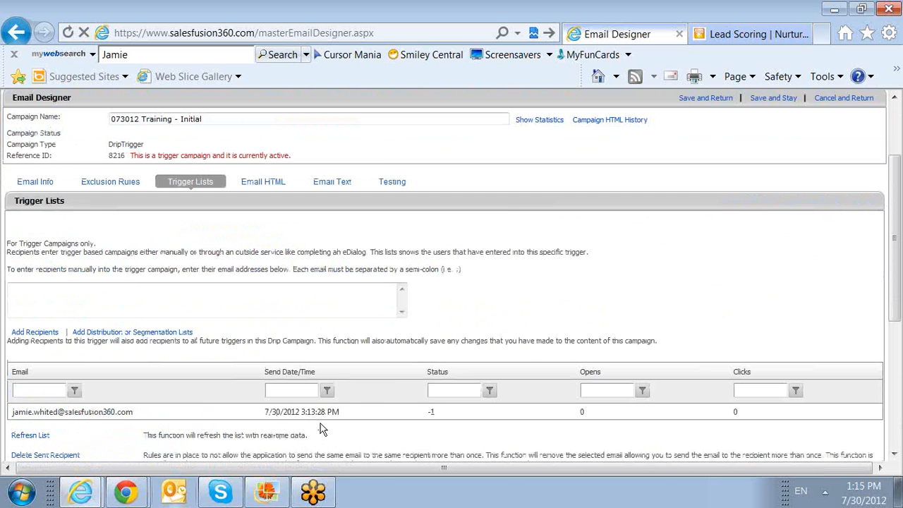
{"action": "scroll", "coordinate": [719, 205], "scroll_direction": "up", "scroll_amount": 2}
{"action": "scroll", "coordinate": [719, 204], "scroll_direction": "up", "scroll_amount": 1}
{"action": "left_click", "coordinate": [711, 210]}
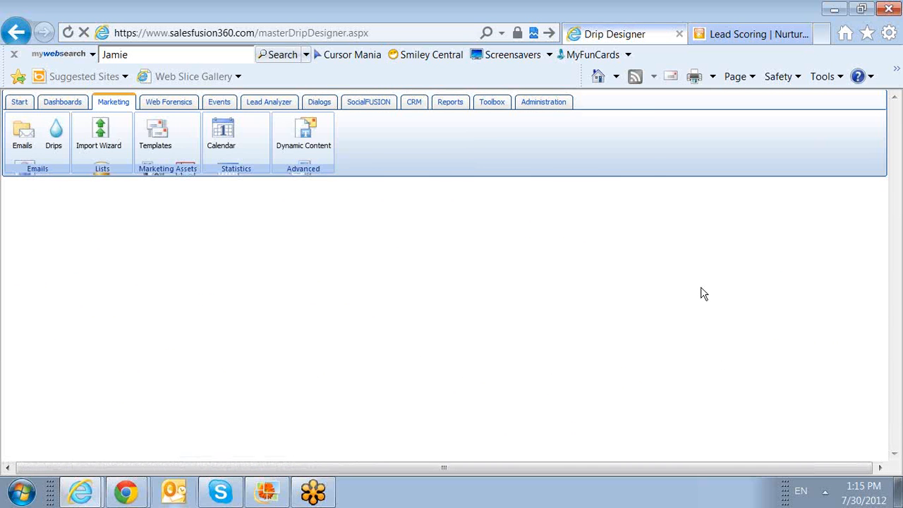
Step: Confirm Followup 1 (8217) queues the recipient for 8/2/2012 2:00 PM, then save and return
{"action": "scroll", "coordinate": [695, 360], "scroll_direction": "down", "scroll_amount": 2}
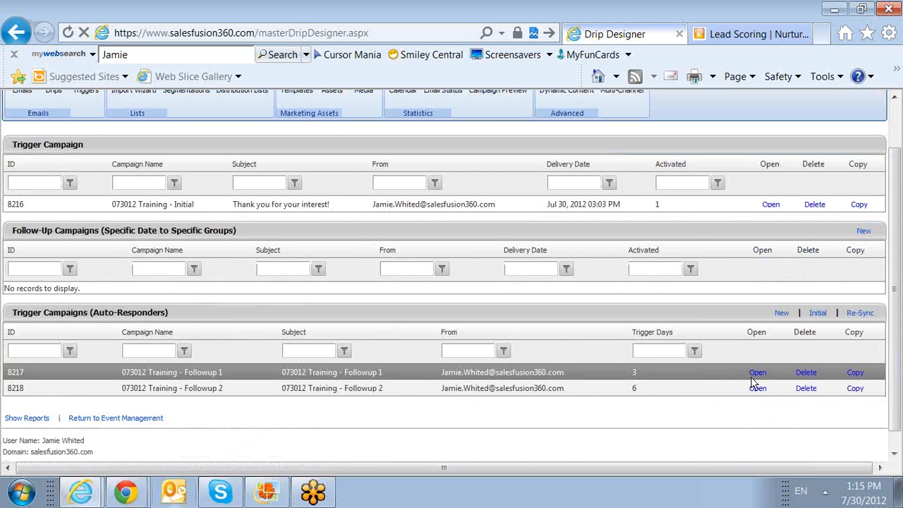
{"action": "left_click_drag", "start_coordinate": [671, 375], "coordinate": [634, 374]}
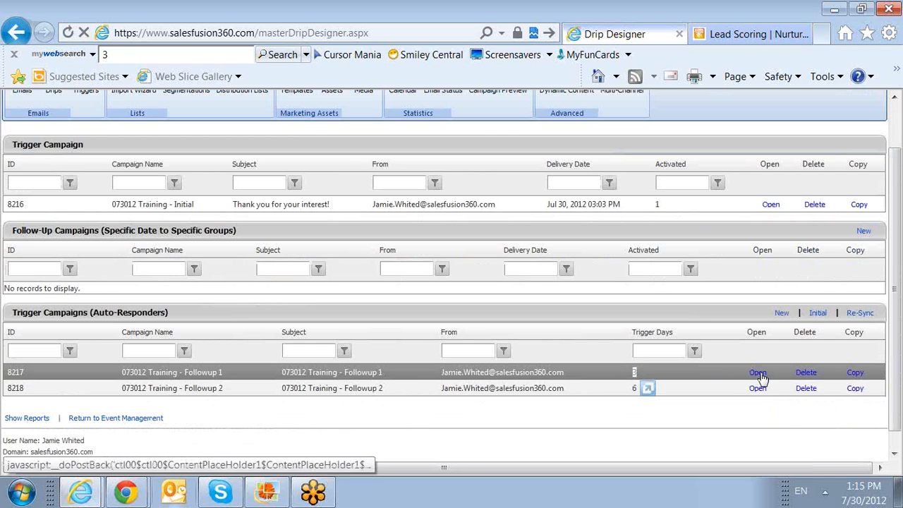
{"action": "left_click", "coordinate": [758, 373]}
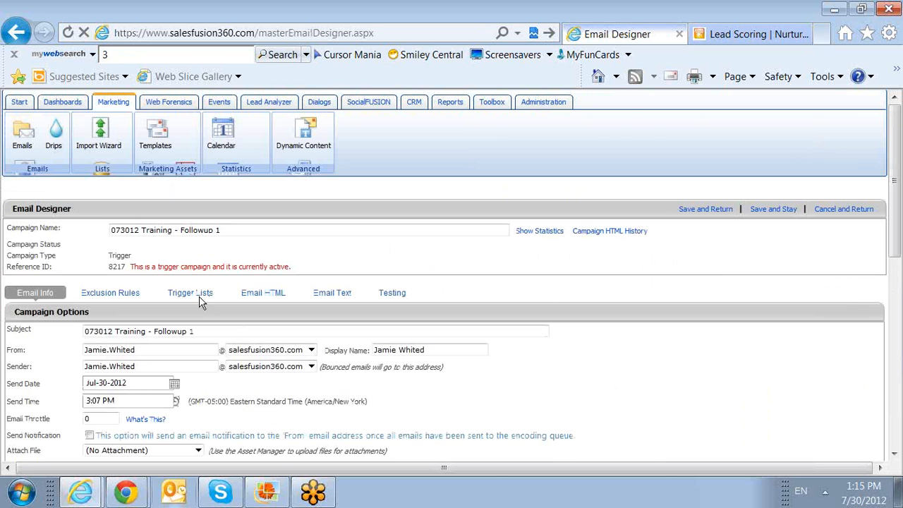
{"action": "left_click", "coordinate": [200, 300]}
{"action": "scroll", "coordinate": [339, 377], "scroll_direction": "down", "scroll_amount": 4}
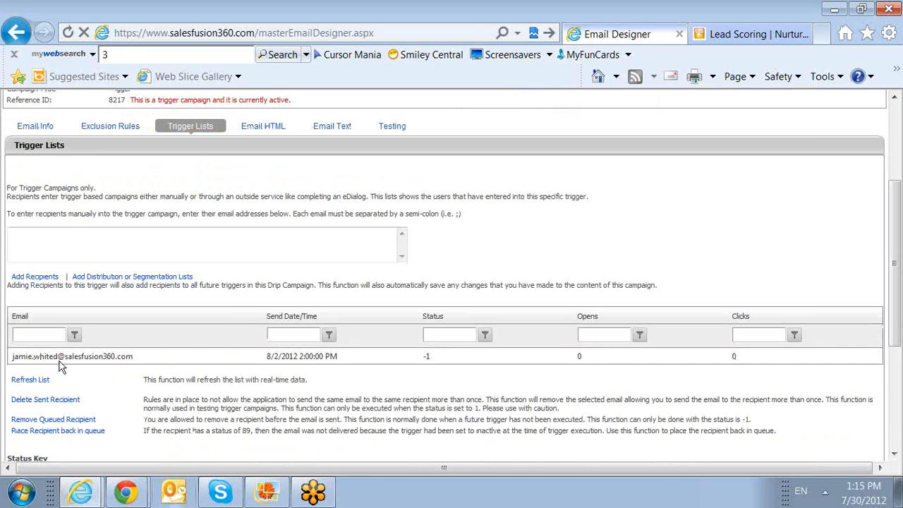
{"action": "left_click_drag", "start_coordinate": [266, 359], "coordinate": [280, 363]}
{"action": "left_click", "coordinate": [297, 360]}
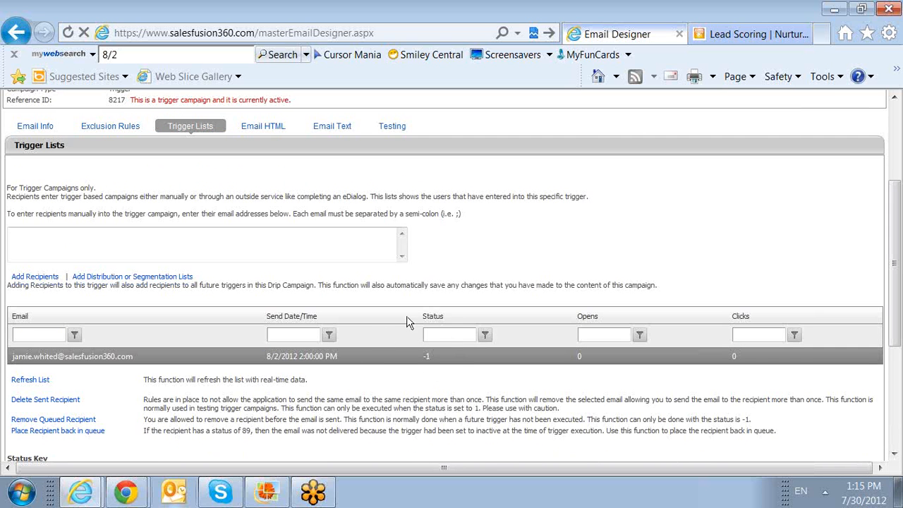
{"action": "scroll", "coordinate": [432, 381], "scroll_direction": "down", "scroll_amount": 2}
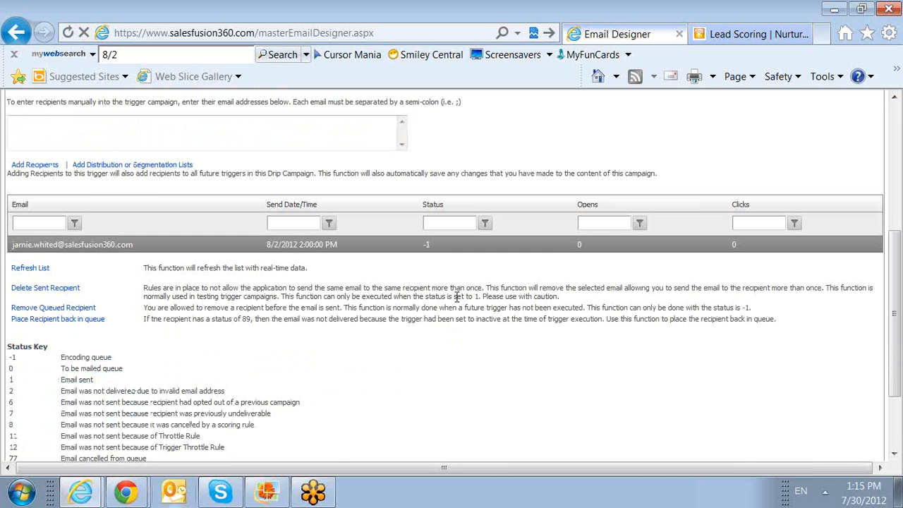
{"action": "scroll", "coordinate": [456, 296], "scroll_direction": "up", "scroll_amount": 5}
{"action": "left_click", "coordinate": [691, 210]}
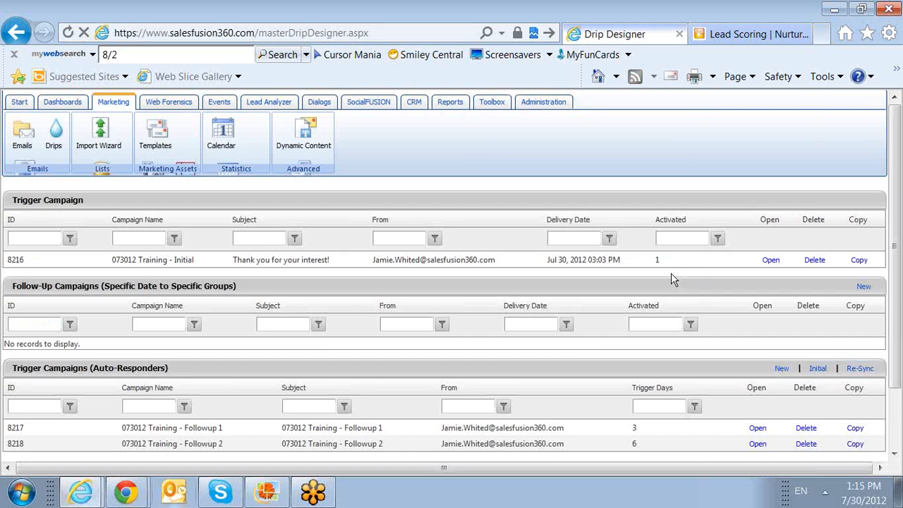
Step: Open Followup 2 (8218) and check its recipient's send date of 8/5/2012 1:00 PM
{"action": "scroll", "coordinate": [536, 346], "scroll_direction": "down", "scroll_amount": 2}
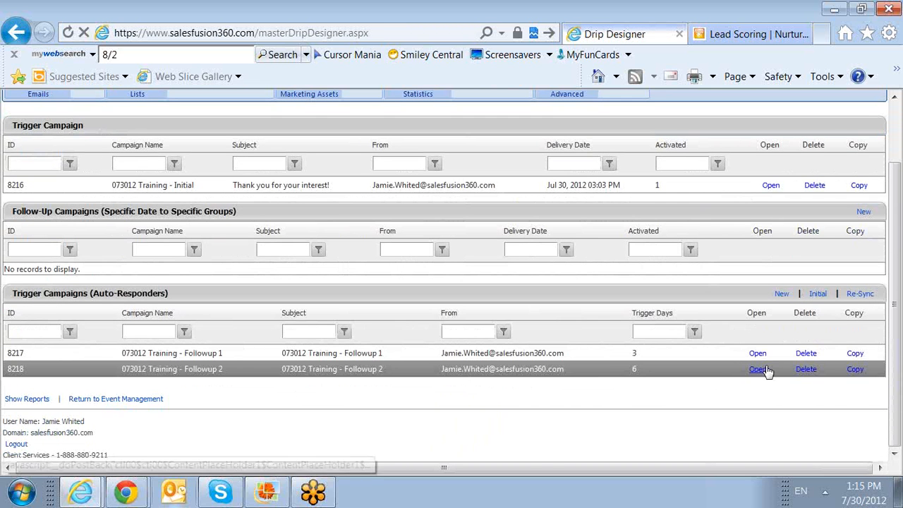
{"action": "left_click", "coordinate": [764, 368]}
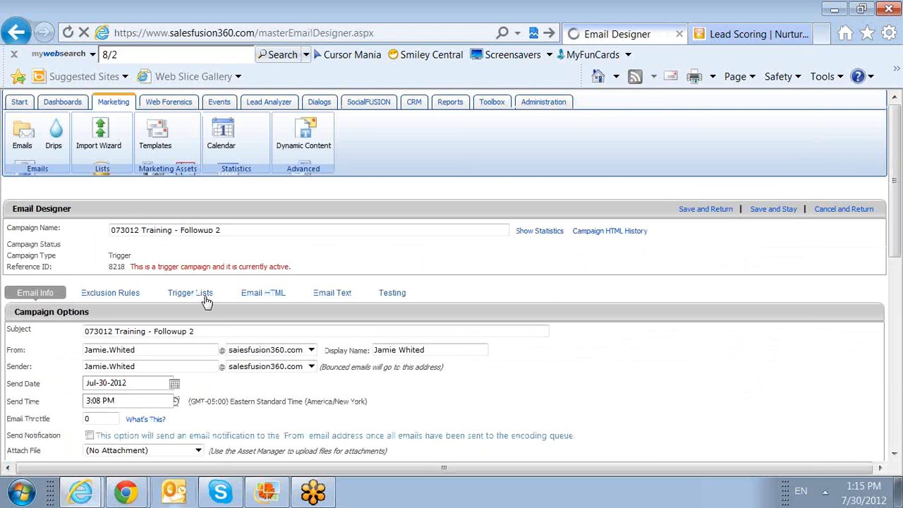
{"action": "left_click", "coordinate": [202, 296]}
{"action": "scroll", "coordinate": [423, 365], "scroll_direction": "down", "scroll_amount": 5}
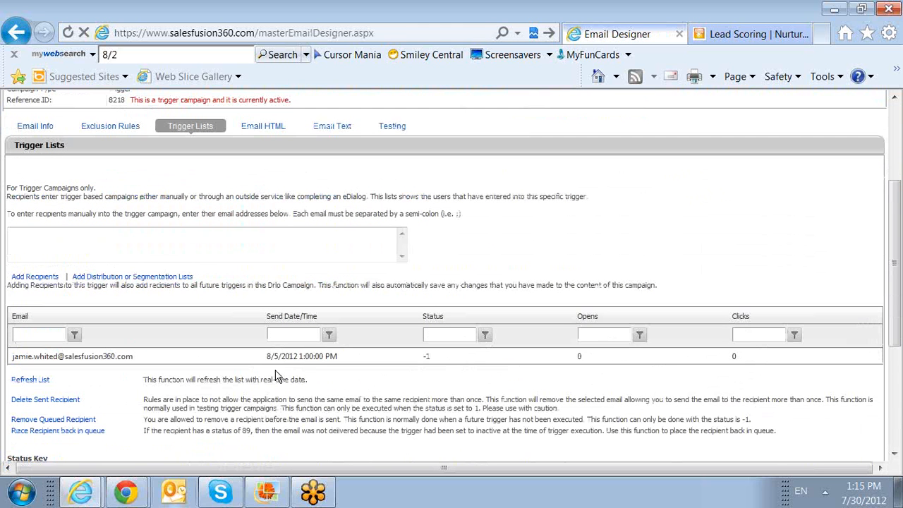
{"action": "left_click_drag", "start_coordinate": [267, 358], "coordinate": [315, 371]}
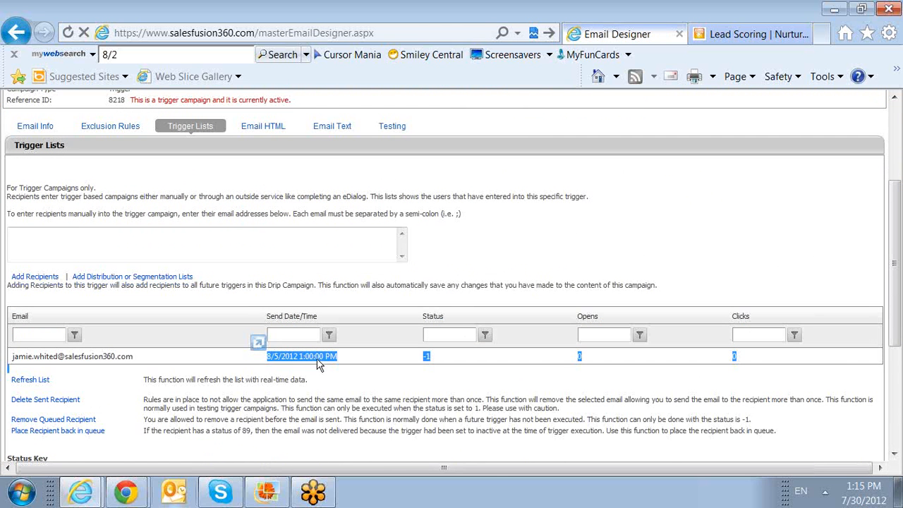
{"action": "left_click", "coordinate": [457, 382]}
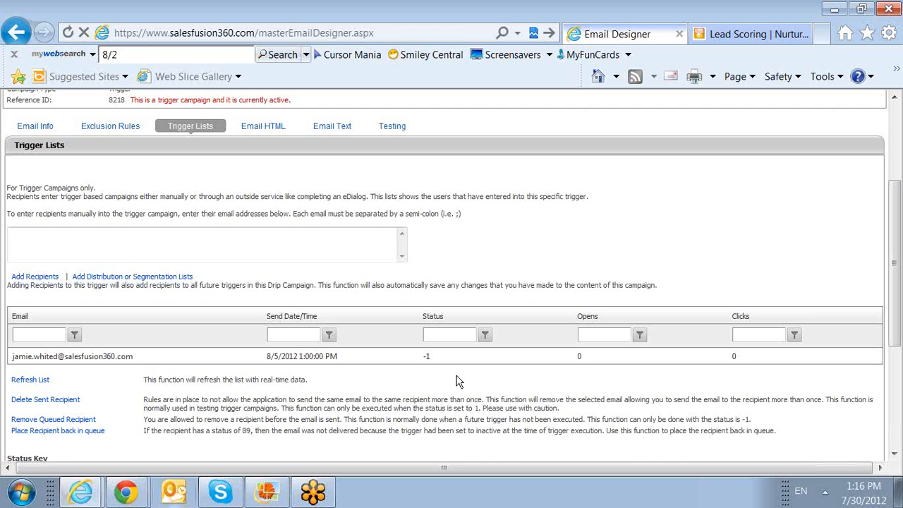
{"action": "scroll", "coordinate": [526, 286], "scroll_direction": "up", "scroll_amount": 3}
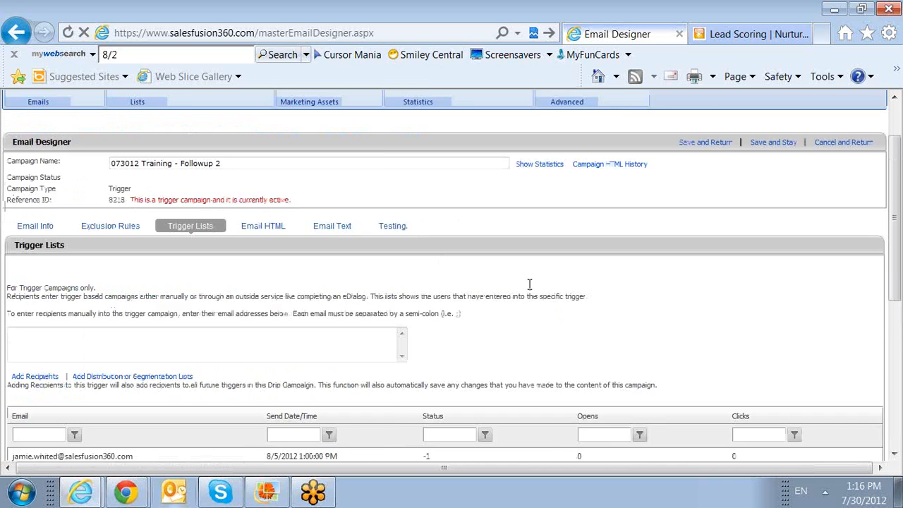
{"action": "scroll", "coordinate": [835, 273], "scroll_direction": "down", "scroll_amount": 3}
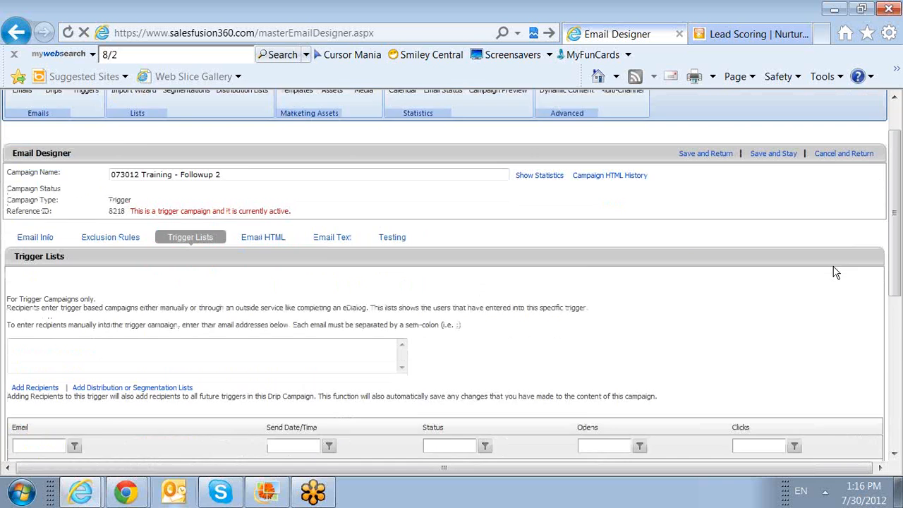
{"action": "scroll", "coordinate": [835, 266], "scroll_direction": "up", "scroll_amount": 3}
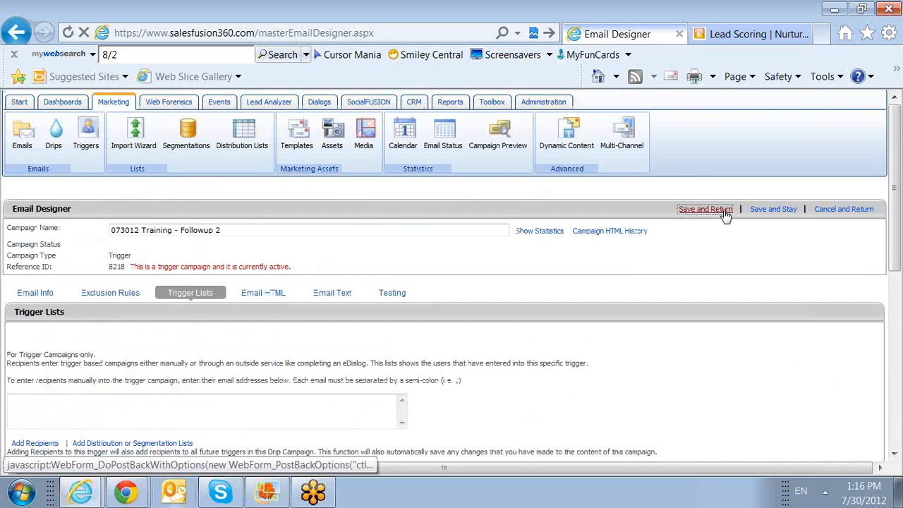
Step: Save Followup 2 and go to the Trigger Email Campaigns list
{"action": "left_click", "coordinate": [727, 214]}
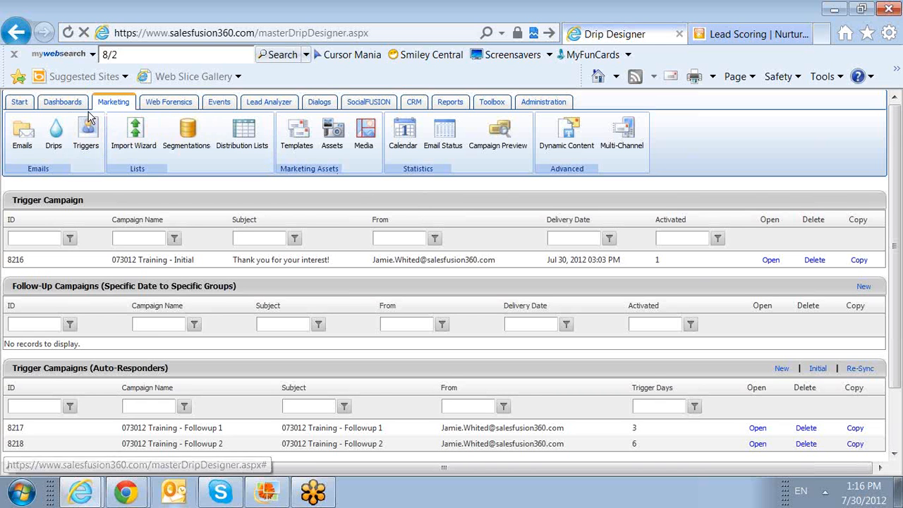
{"action": "left_click", "coordinate": [89, 137]}
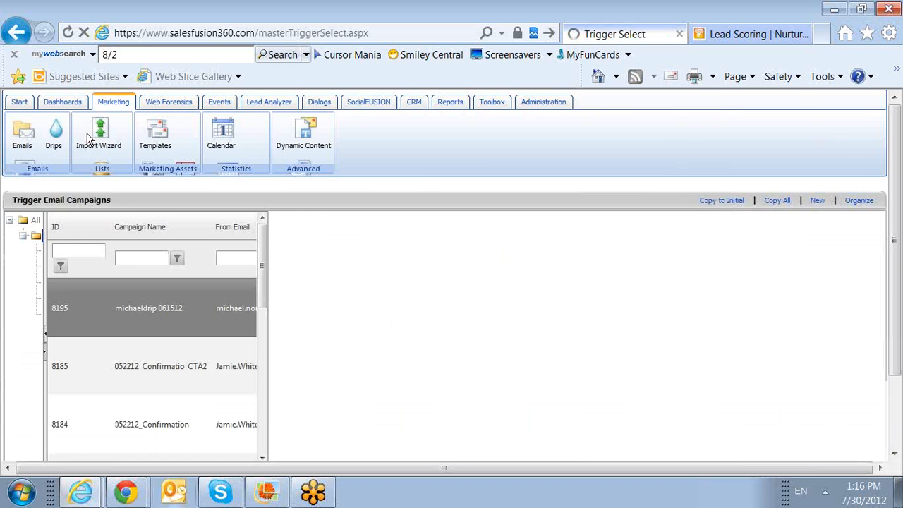
Step: Open the July 2012 Trigger Calendar, review its Saturday/Sunday do-not-send days, and begin adding another
{"action": "scroll", "coordinate": [120, 265], "scroll_direction": "down", "scroll_amount": 3}
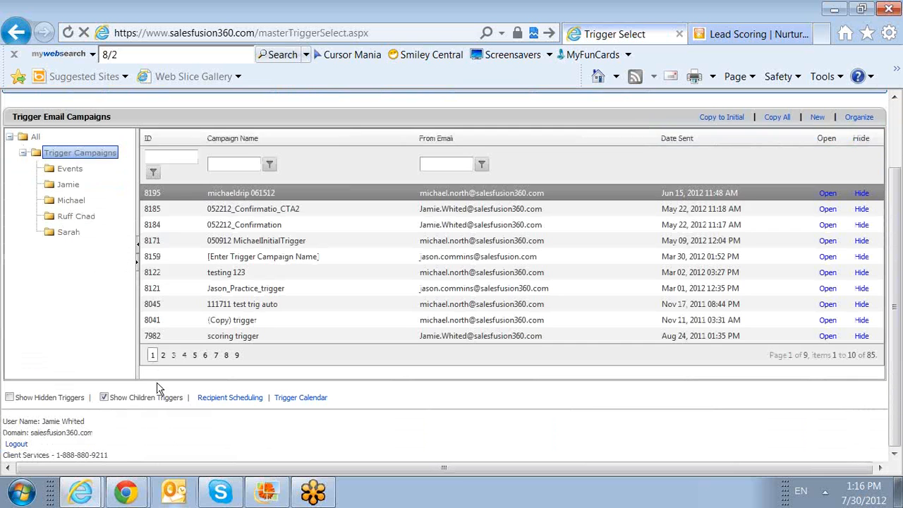
{"action": "left_click", "coordinate": [295, 399]}
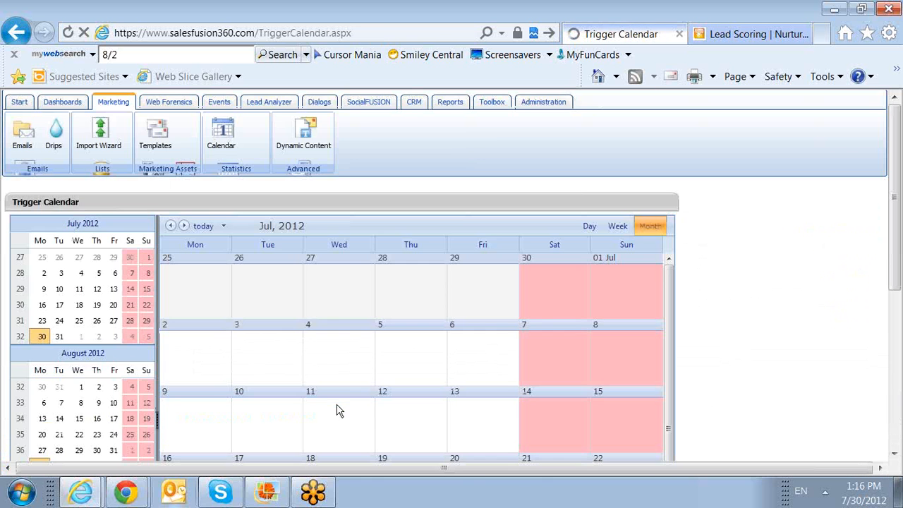
{"action": "scroll", "coordinate": [343, 373], "scroll_direction": "down", "scroll_amount": 5}
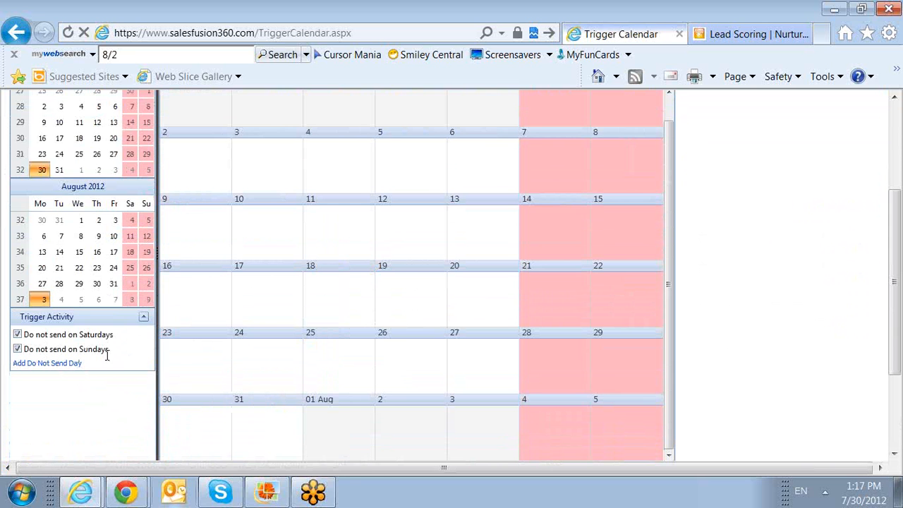
{"action": "left_click", "coordinate": [44, 364]}
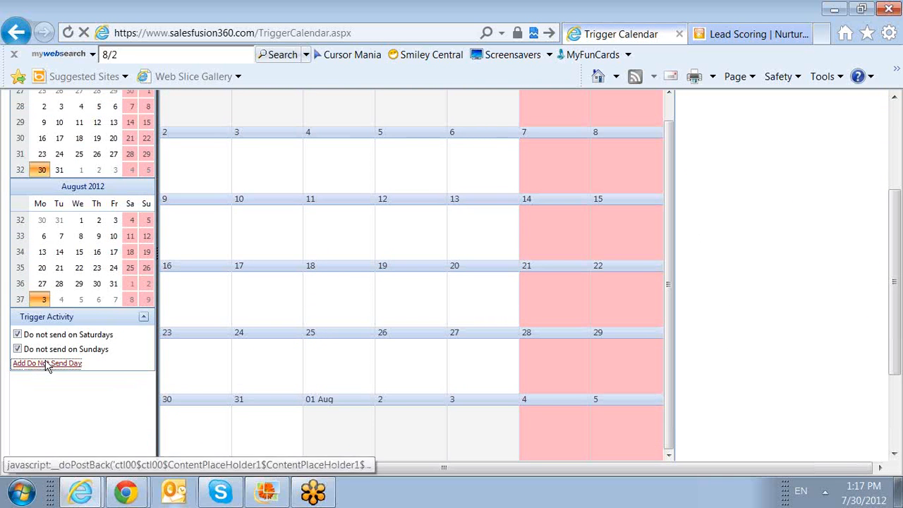
Step: Save a 'Labor Day' do-not-send day with start and end date 9/3/2012
{"action": "left_click", "coordinate": [413, 220]}
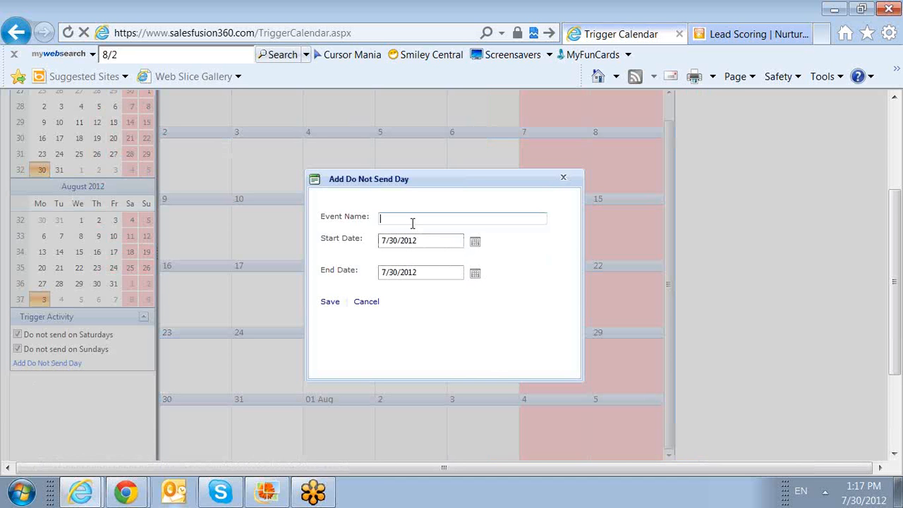
{"action": "type", "text": "Labor Day"}
{"action": "left_click", "coordinate": [475, 241]}
{"action": "left_click", "coordinate": [497, 257]}
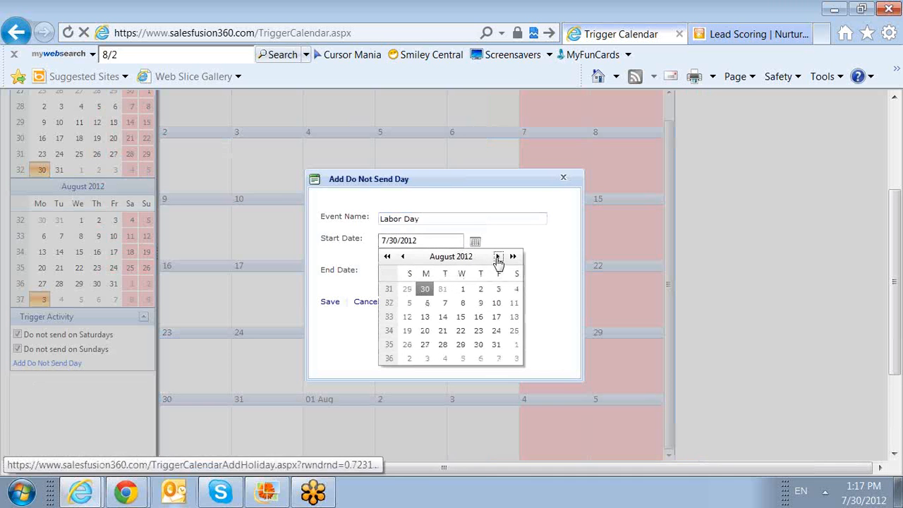
{"action": "left_click", "coordinate": [427, 360]}
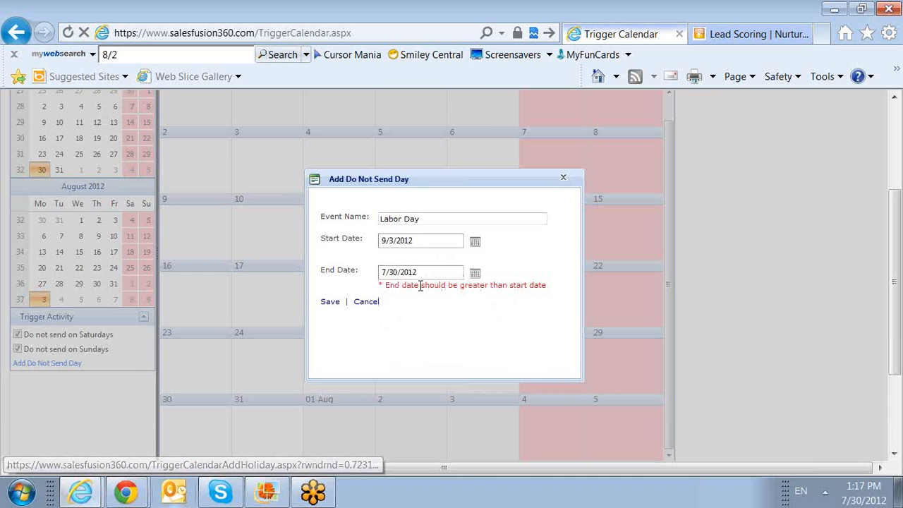
{"action": "left_click", "coordinate": [475, 273]}
{"action": "left_click", "coordinate": [498, 288]}
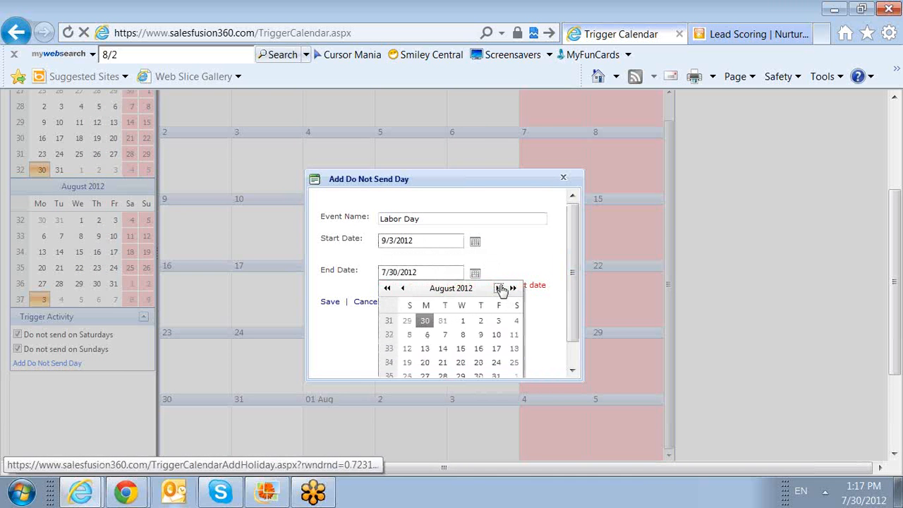
{"action": "left_click", "coordinate": [498, 288]}
{"action": "scroll", "coordinate": [450, 297], "scroll_direction": "down", "scroll_amount": 2}
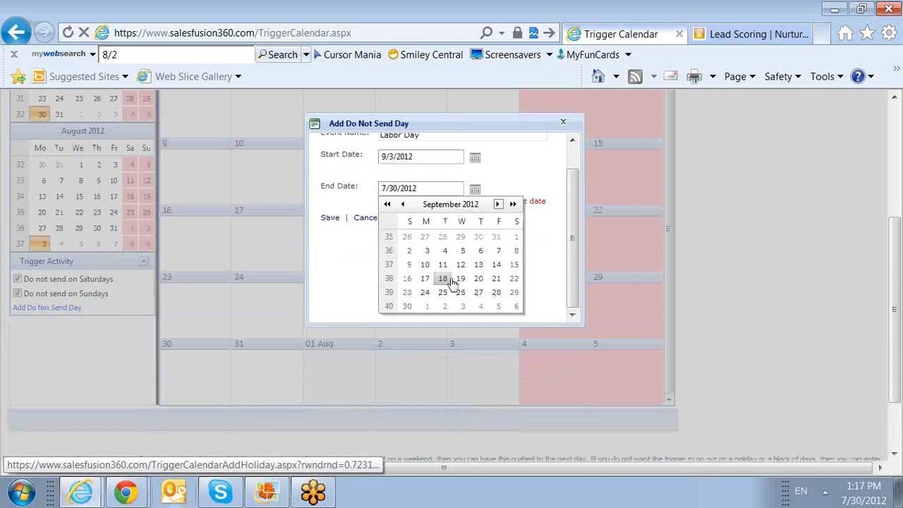
{"action": "left_click", "coordinate": [426, 252]}
{"action": "left_click", "coordinate": [330, 246]}
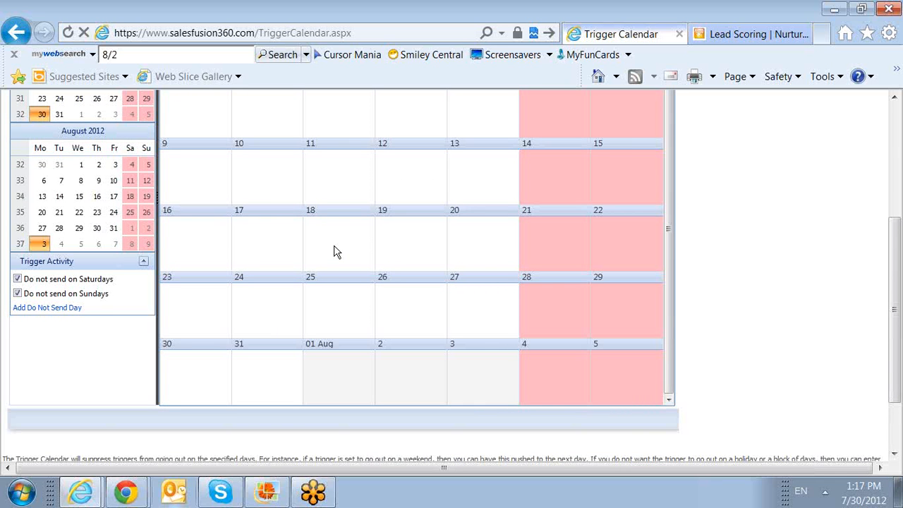
{"action": "left_click", "coordinate": [336, 252]}
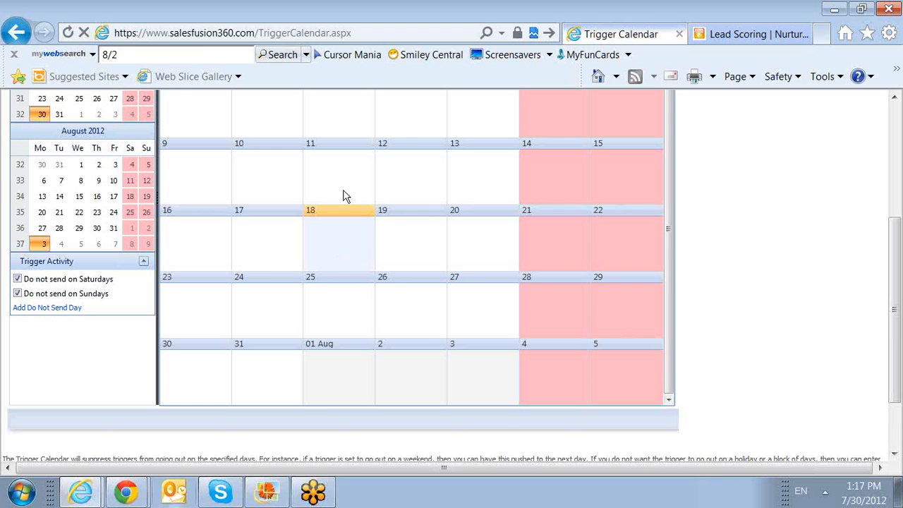
{"action": "scroll", "coordinate": [776, 302], "scroll_direction": "up", "scroll_amount": 3}
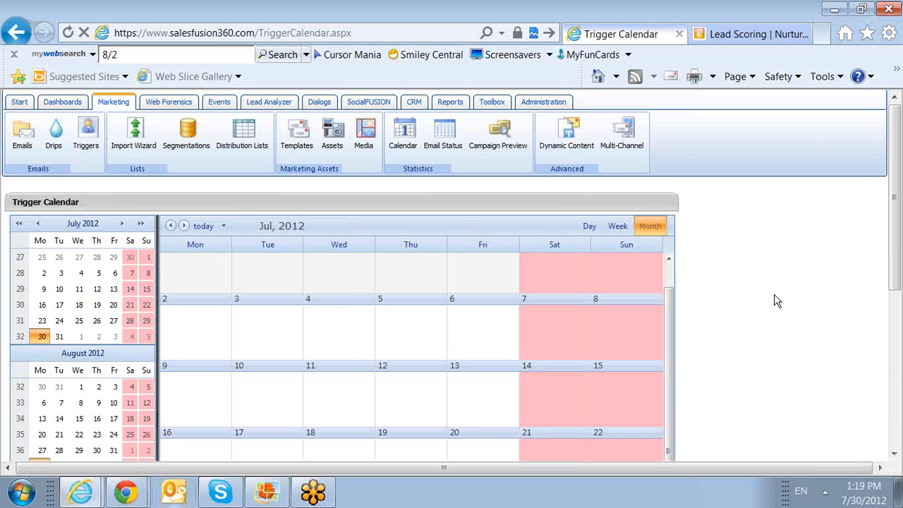
{"action": "left_click", "coordinate": [275, 497]}
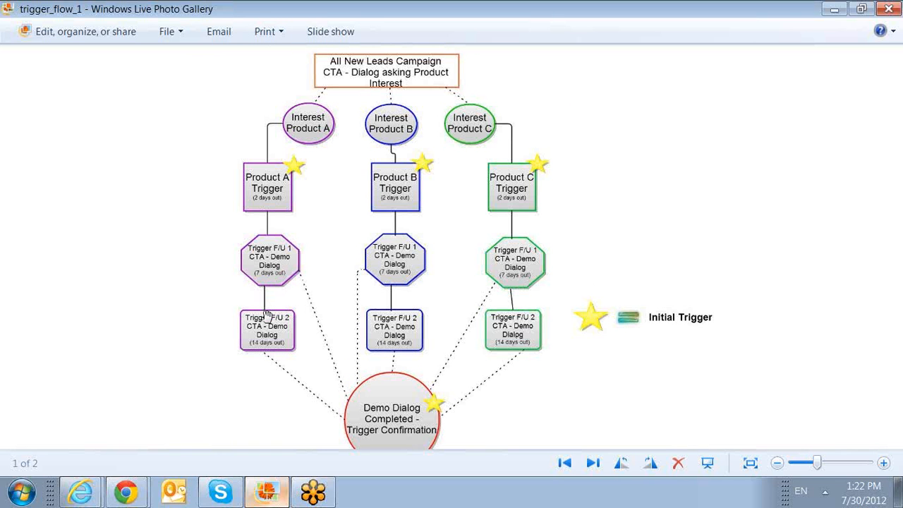
{"action": "mouse_move", "coordinate": [79, 492]}
{"action": "left_click", "coordinate": [95, 428]}
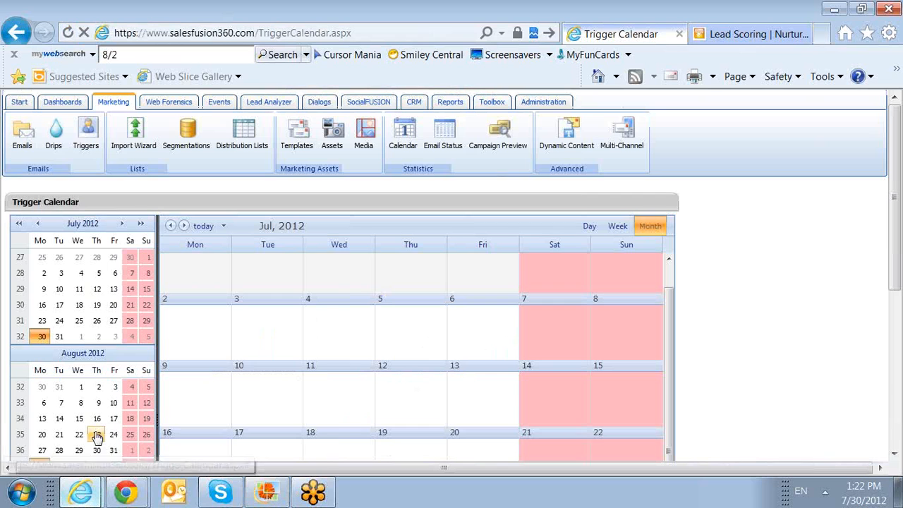
Step: Open trigger campaign 8216, '073012 Training - Initial', from the user's Trigger Campaigns subfolder
{"action": "left_click", "coordinate": [86, 144]}
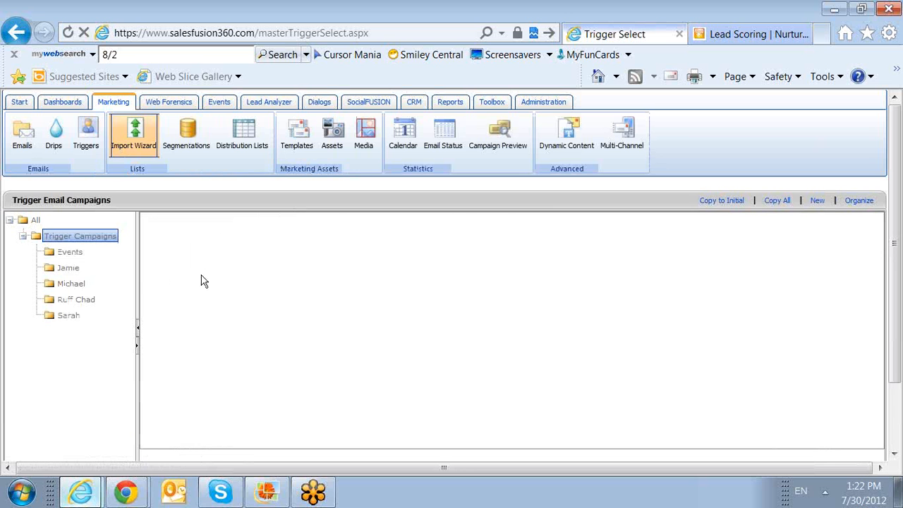
{"action": "left_click", "coordinate": [76, 240]}
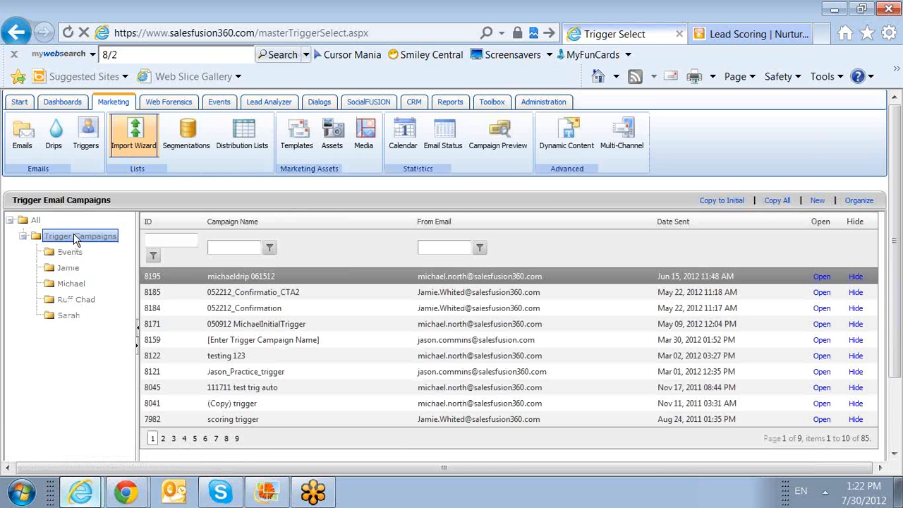
{"action": "left_click", "coordinate": [68, 269]}
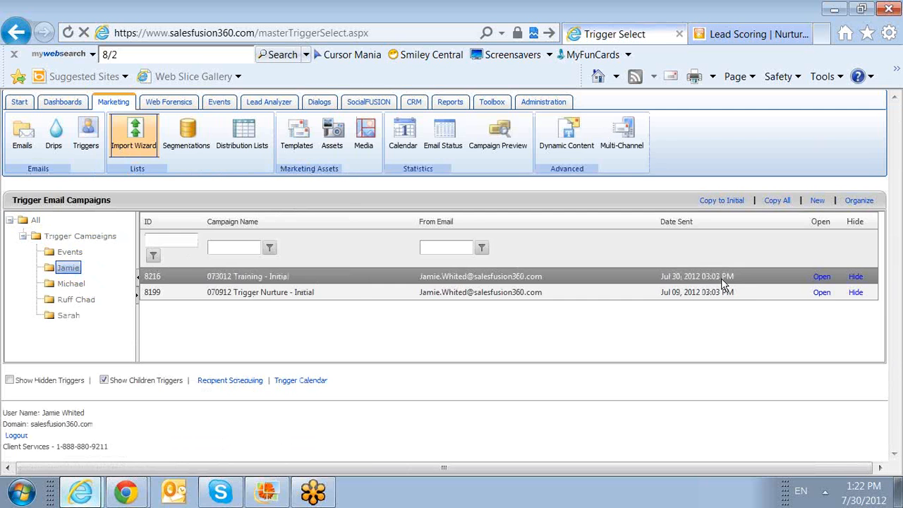
{"action": "left_click", "coordinate": [821, 277]}
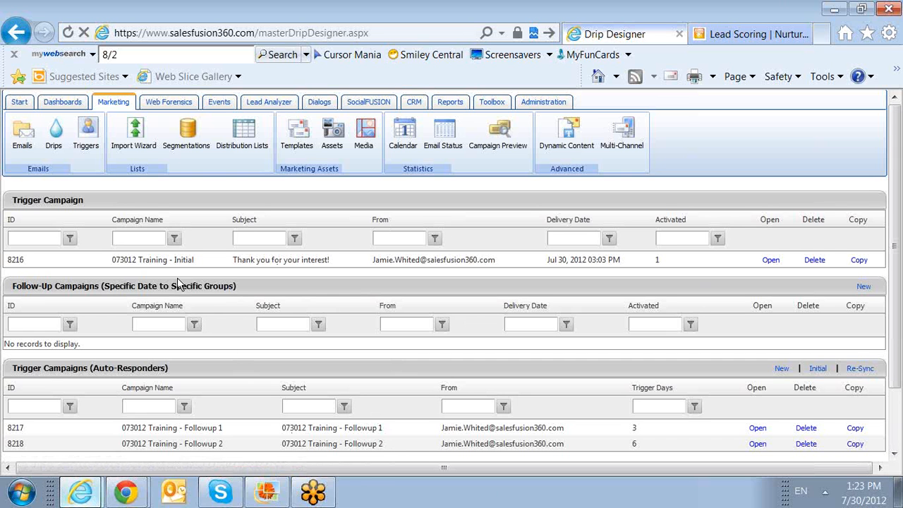
Step: Show the user's folder of trigger campaigns and copy '073012 Training - Initial' with its follow-ups
{"action": "left_click", "coordinate": [91, 150]}
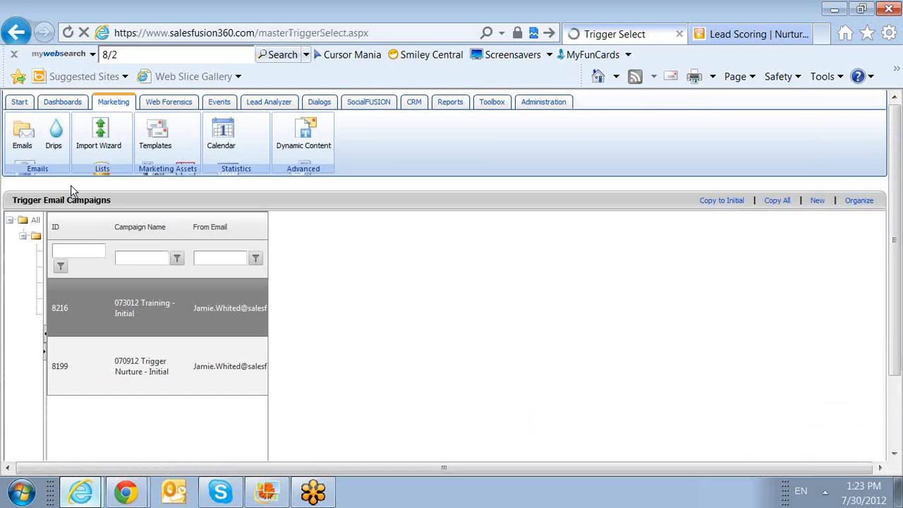
{"action": "left_click", "coordinate": [67, 269]}
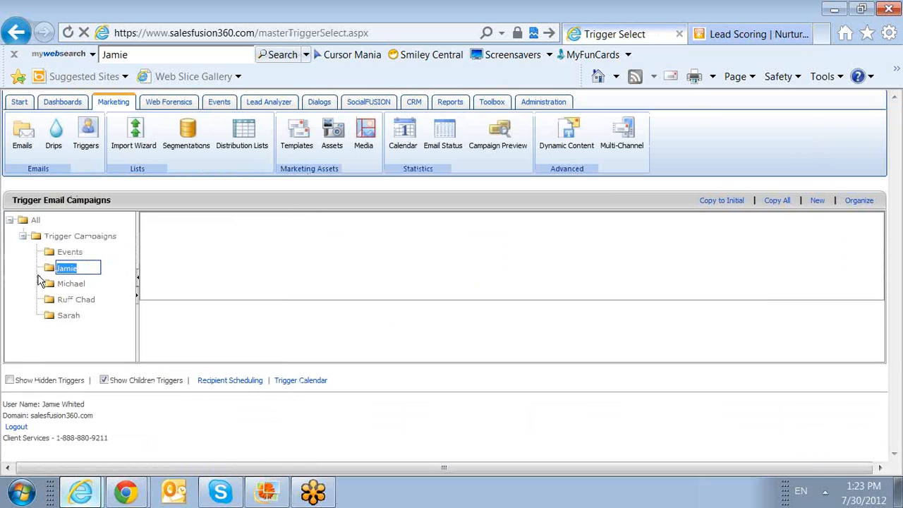
{"action": "left_click", "coordinate": [32, 221]}
{"action": "left_click", "coordinate": [58, 267]}
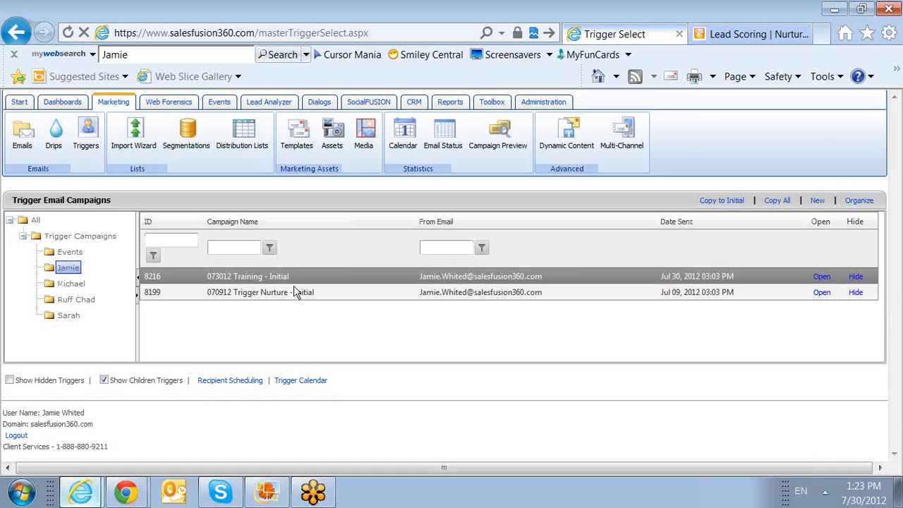
{"action": "left_click", "coordinate": [791, 202]}
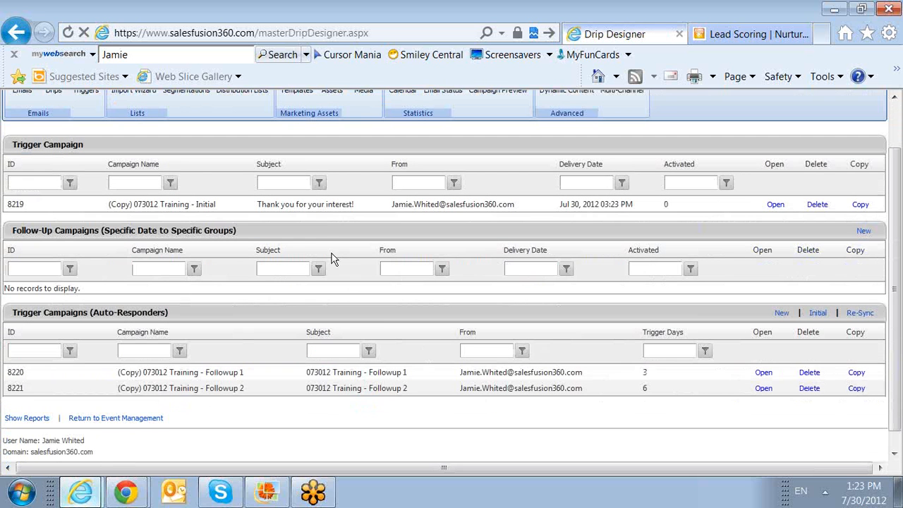
Step: Select copied drip 8219 in the Drip Designer and bring up the Toolbox account and help tools
{"action": "left_click", "coordinate": [330, 210]}
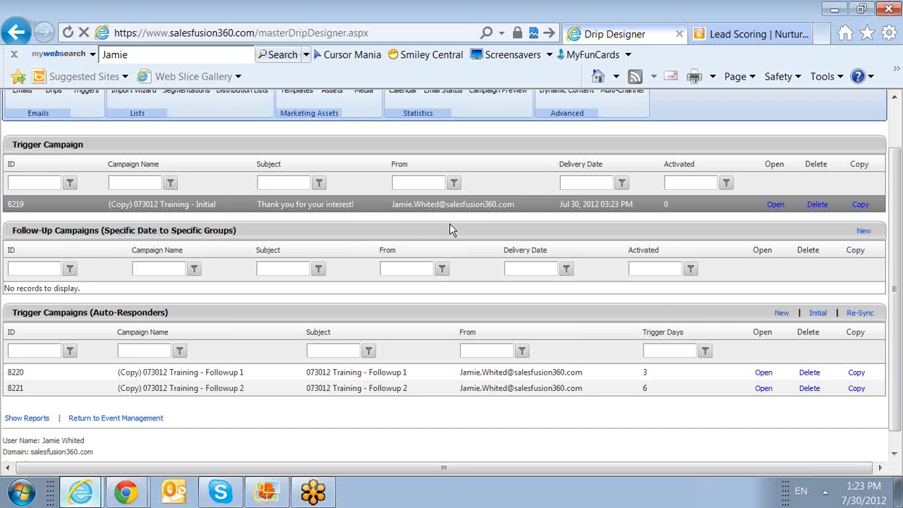
{"action": "scroll", "coordinate": [451, 223], "scroll_direction": "up", "scroll_amount": 2}
{"action": "left_click", "coordinate": [501, 103]}
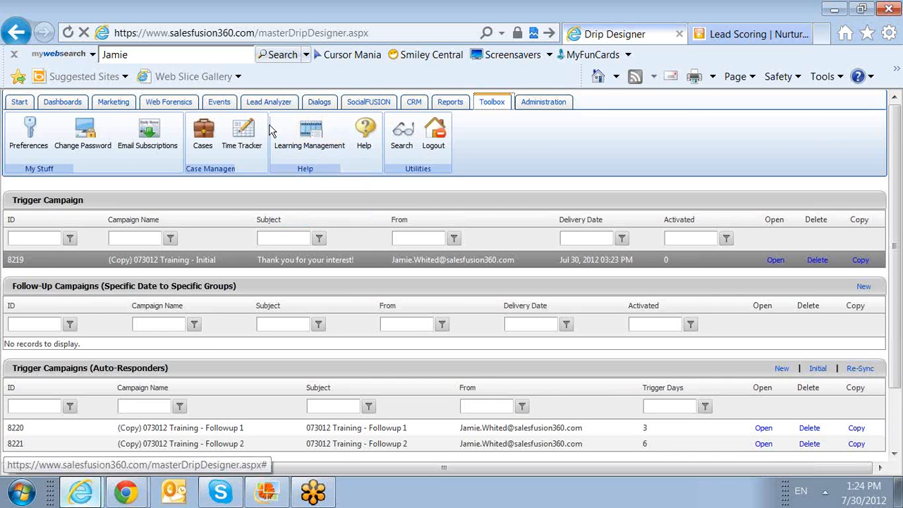
Step: In the Online Help Manual, read Quick Start: Trigger Campaigns, Tying the Trigger, and Actions/Events that Release a Trigger
{"action": "left_click", "coordinate": [364, 138]}
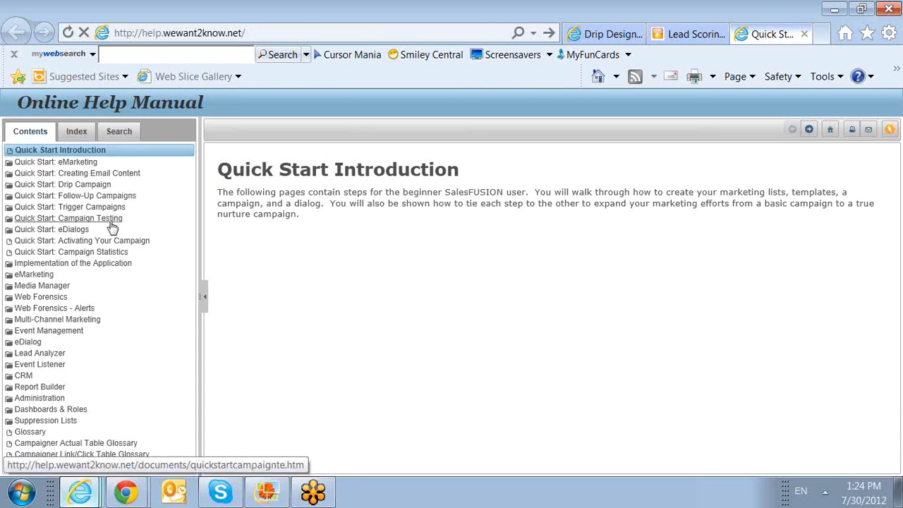
{"action": "left_click", "coordinate": [103, 206]}
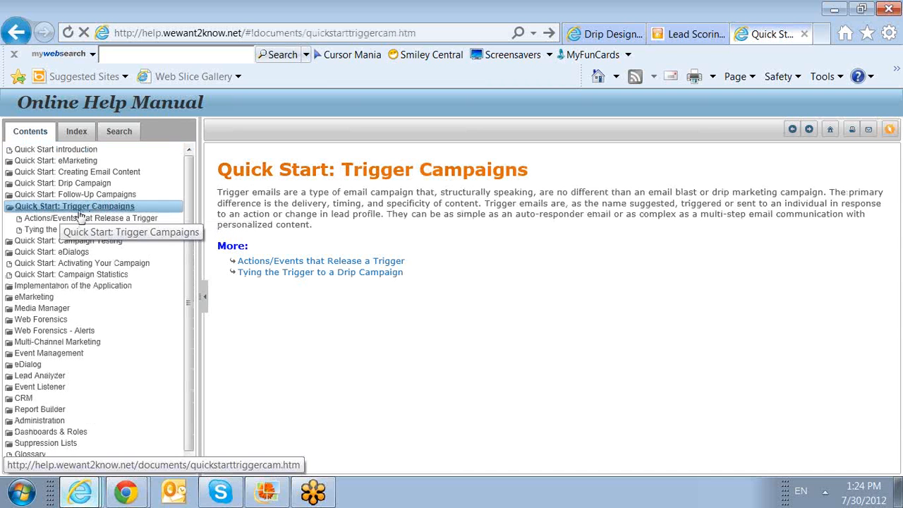
{"action": "left_click", "coordinate": [90, 230]}
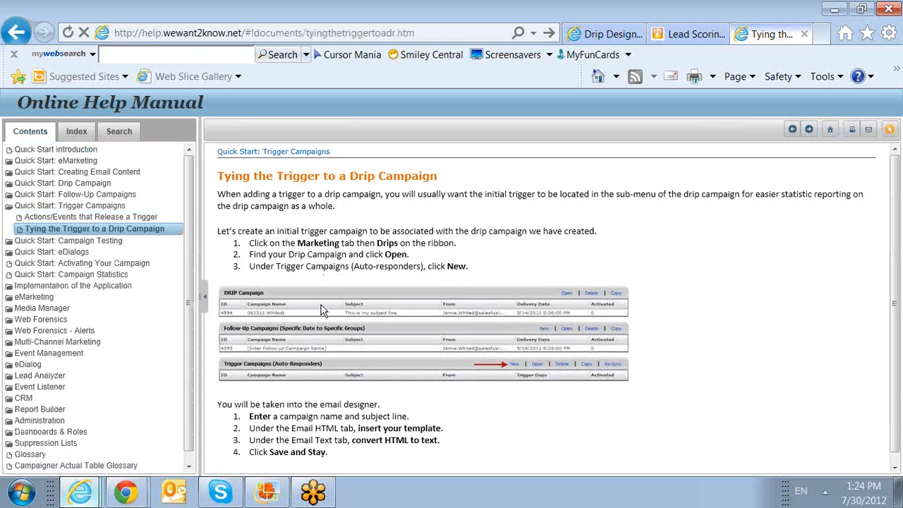
{"action": "scroll", "coordinate": [320, 325], "scroll_direction": "down", "scroll_amount": 1}
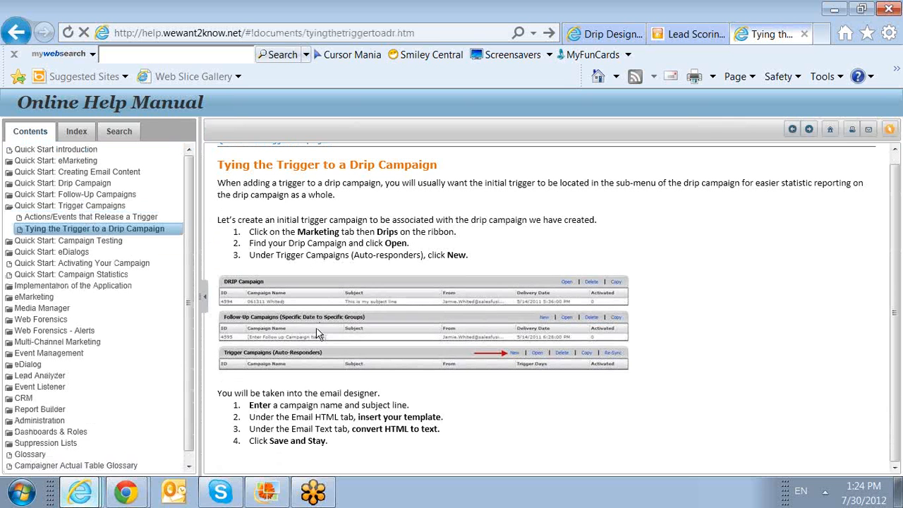
{"action": "left_click", "coordinate": [90, 218]}
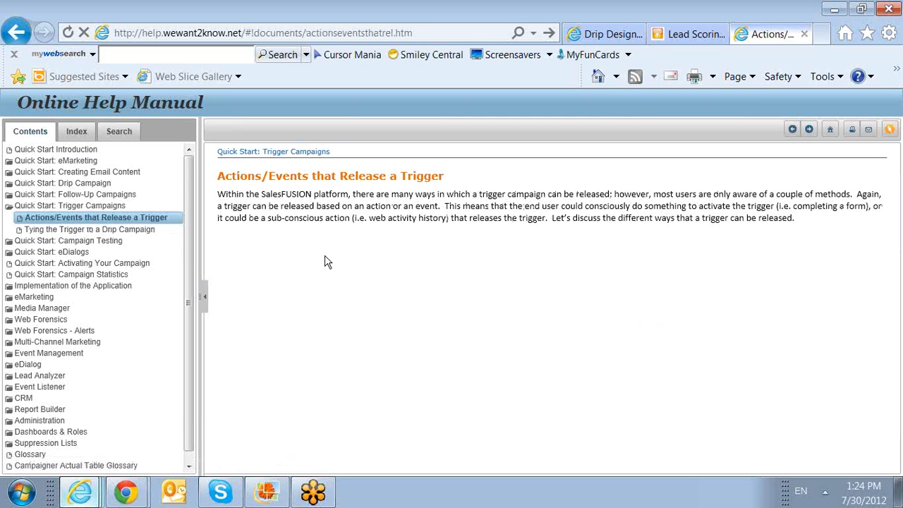